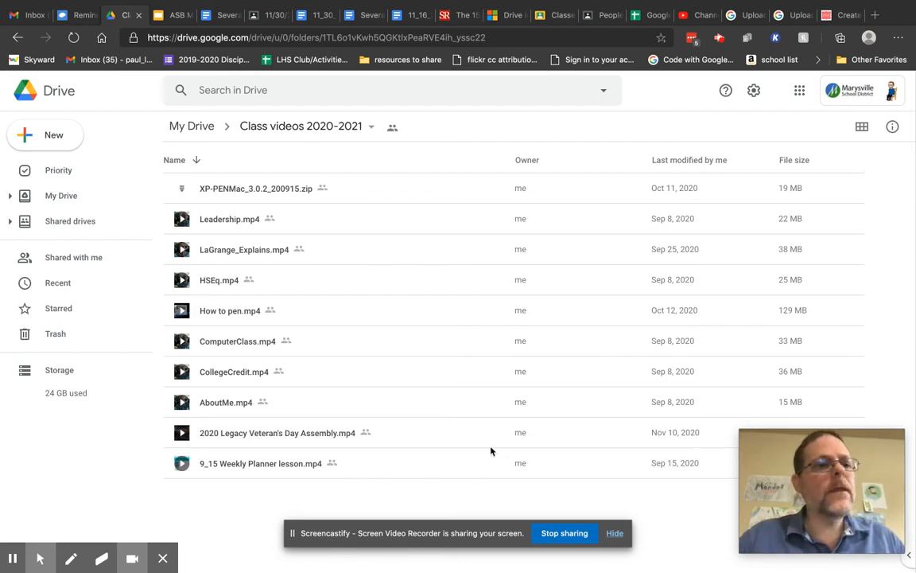
In Google Drive, look for Google Forms under the New menu, then find Forms in the Google apps list.
left_click(51, 132)
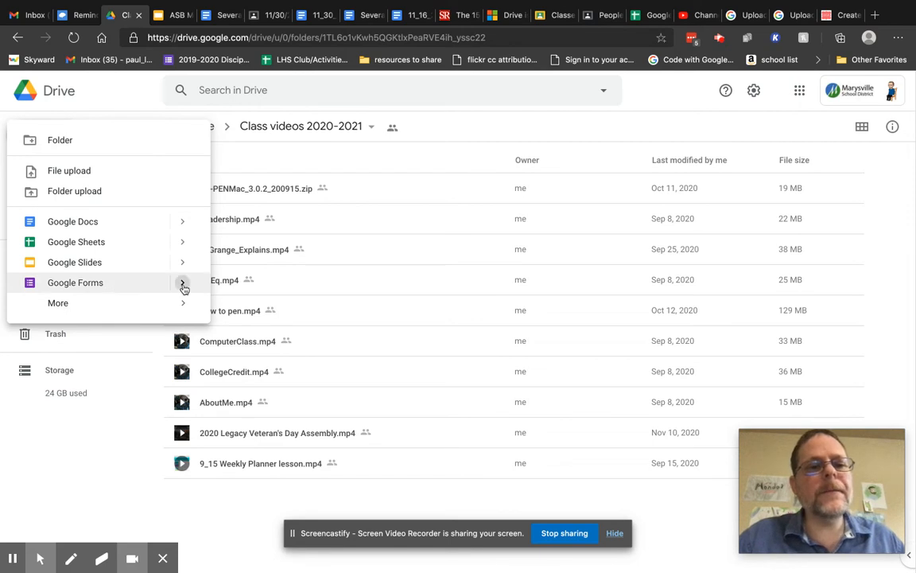
mouse_move(184, 286)
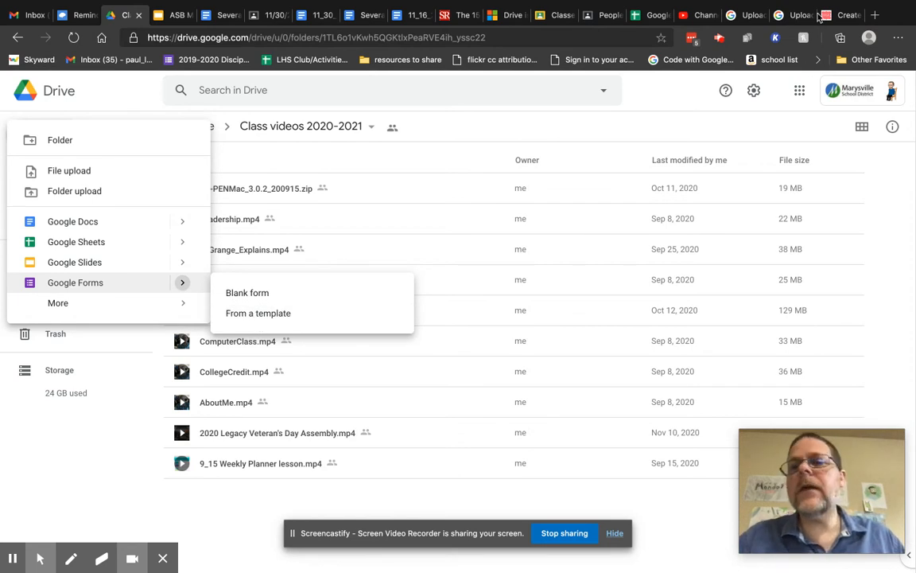
left_click(799, 92)
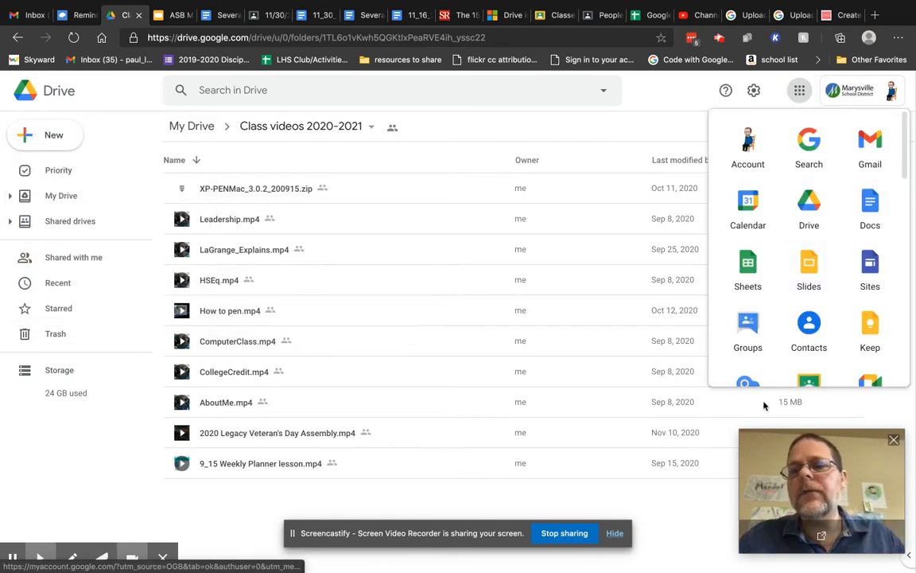
scroll(749, 296, "down", 5)
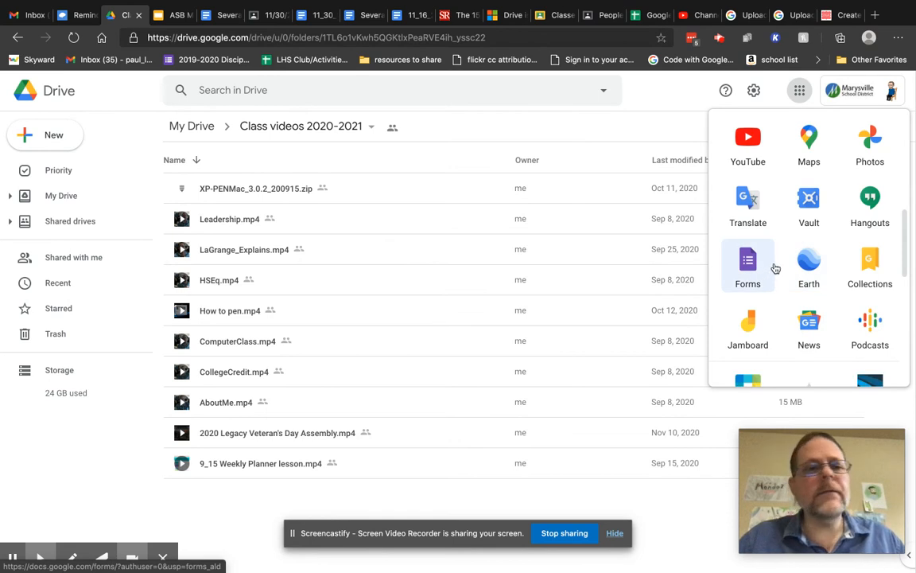
Launch Google Forms and create a new blank form.
left_click(748, 261)
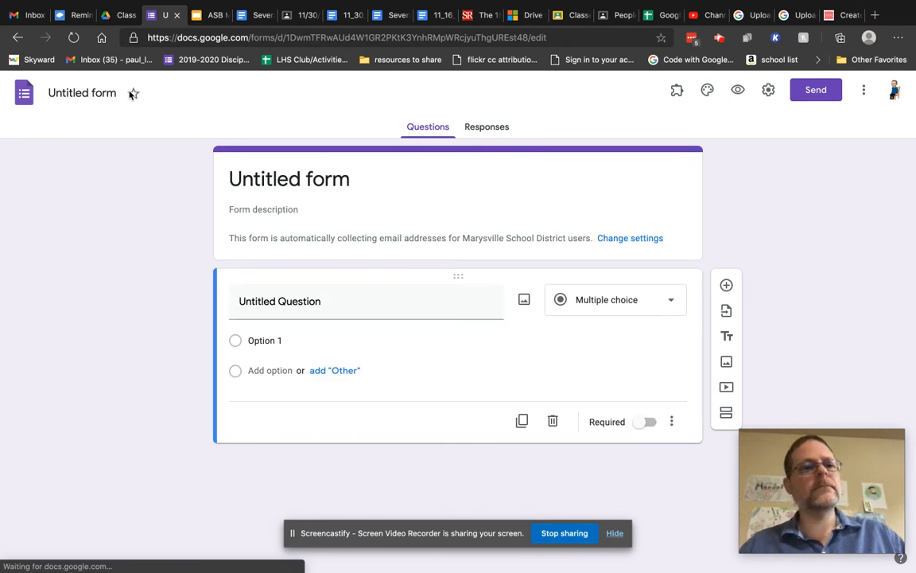
Title the form 'Creating a Certificate' and add the description 'This is to collect information to generate Certificates'.
left_click(111, 91)
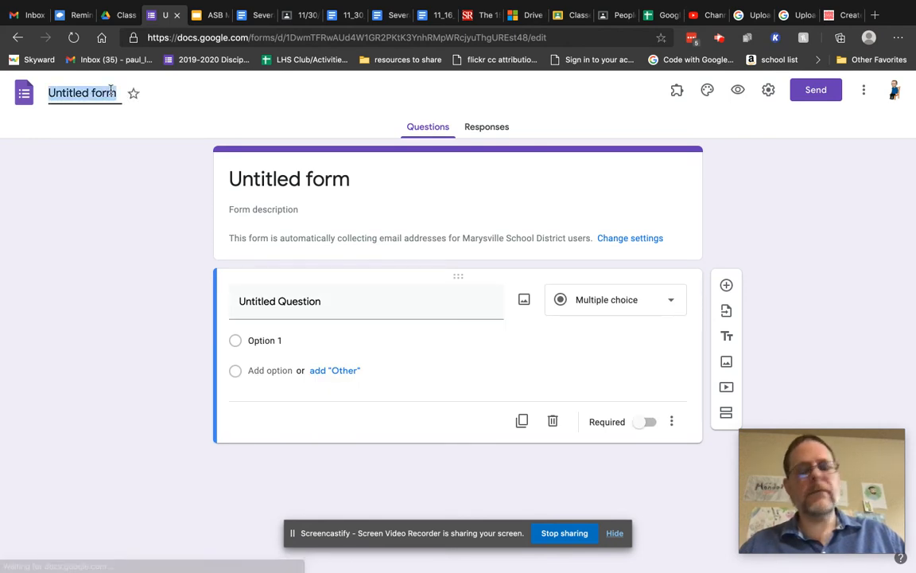
type("Creating a Gertificate")
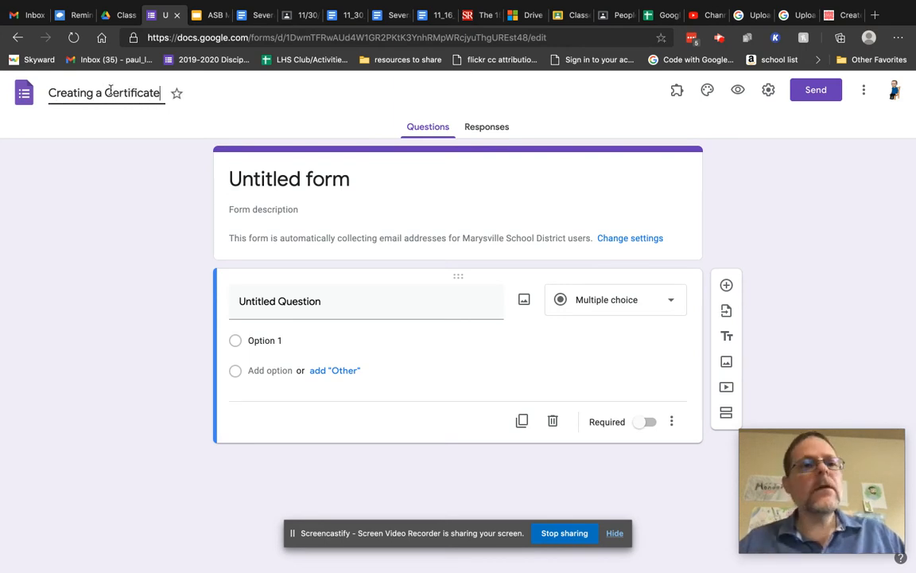
left_click(364, 178)
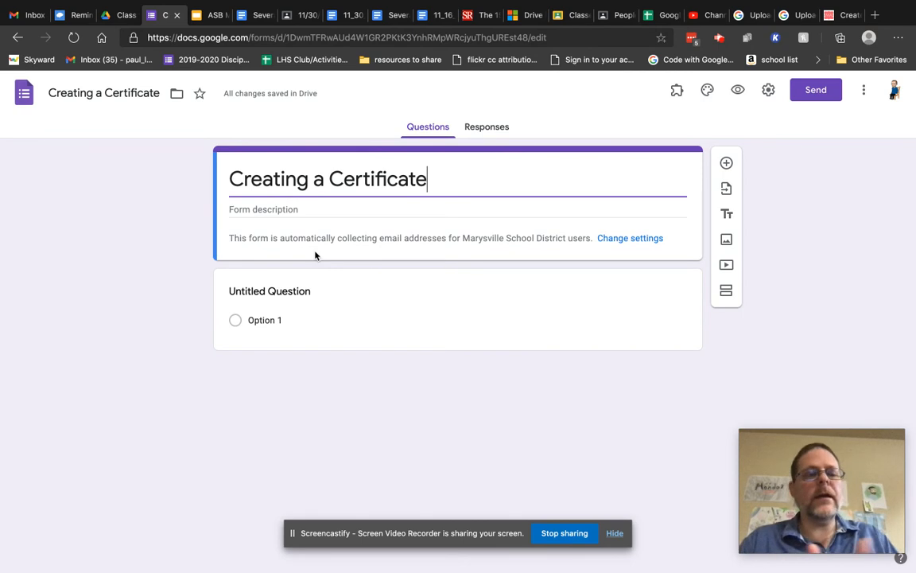
left_click(298, 211)
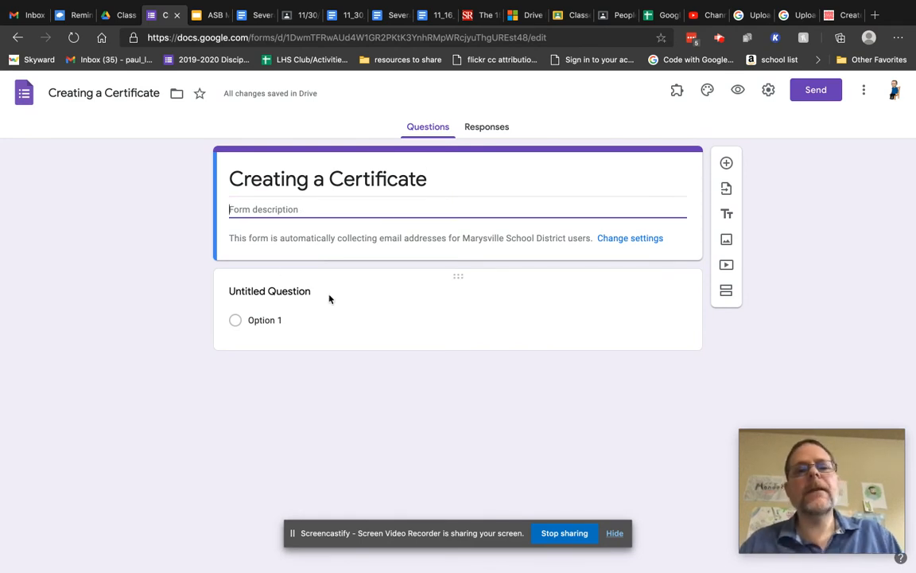
type("This is")
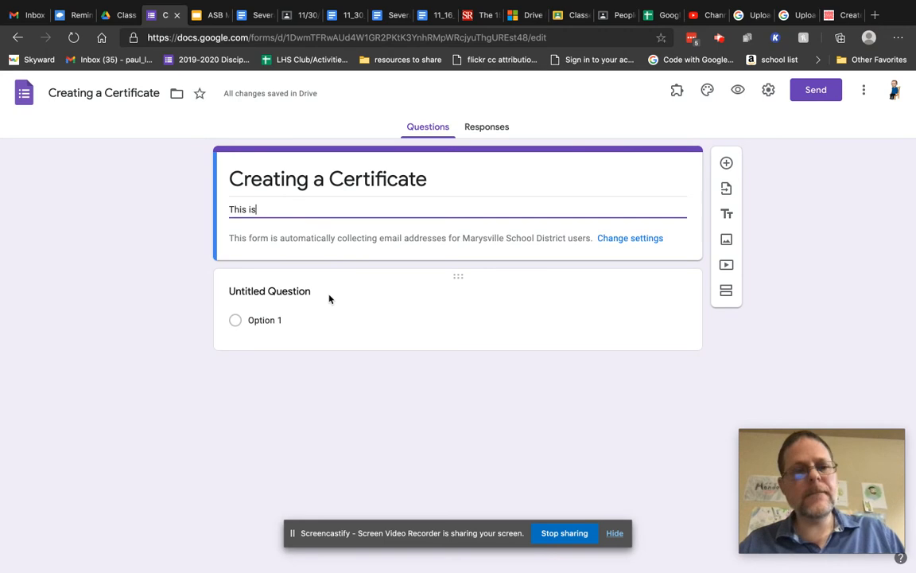
type(" to collect information to ")
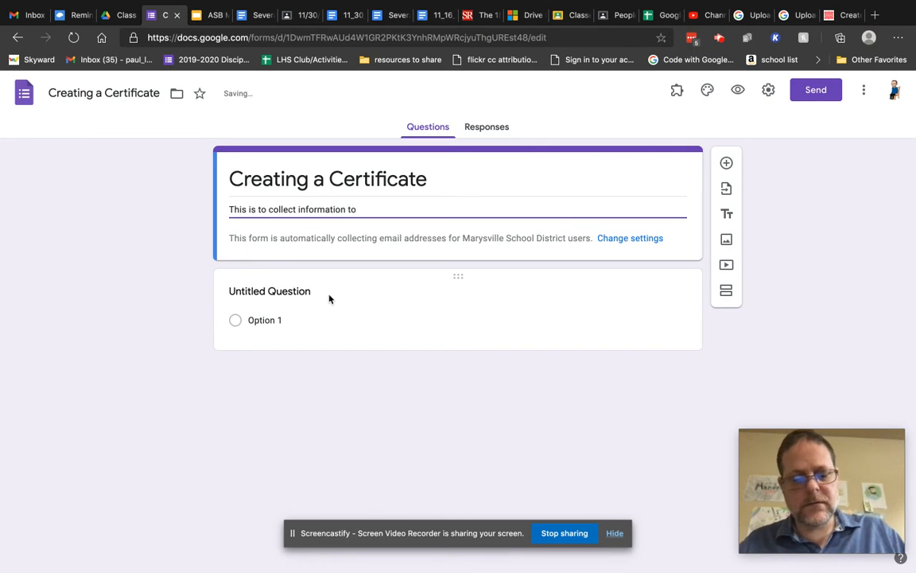
type("generate ")
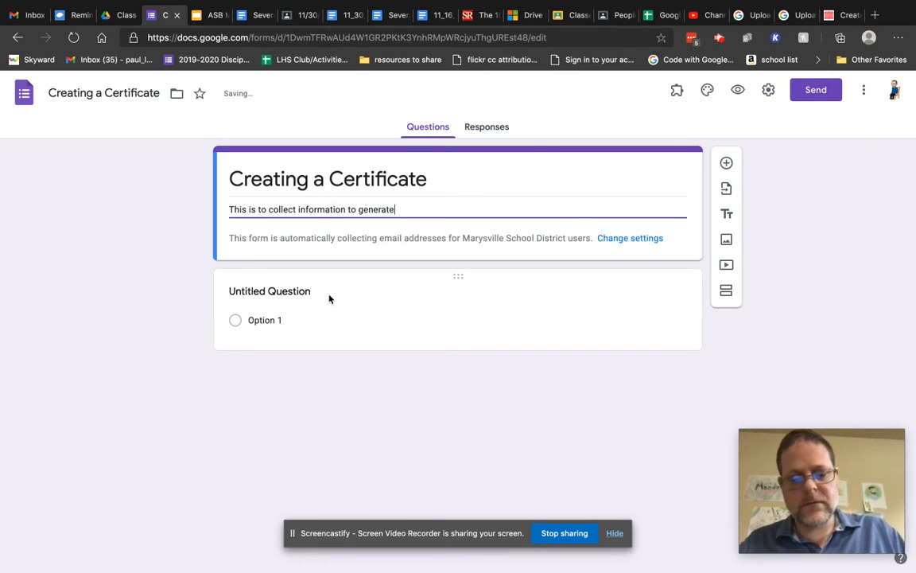
type("Cer")
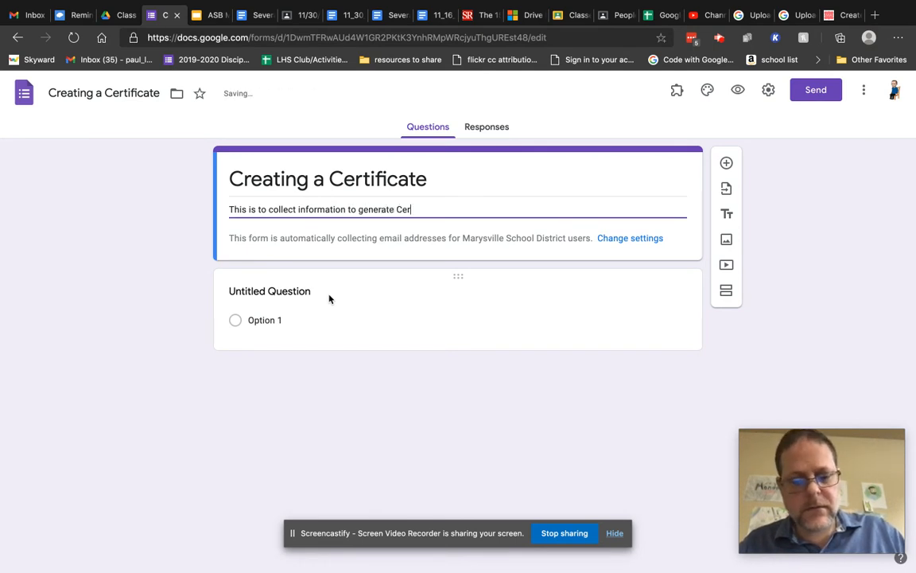
type("tificates")
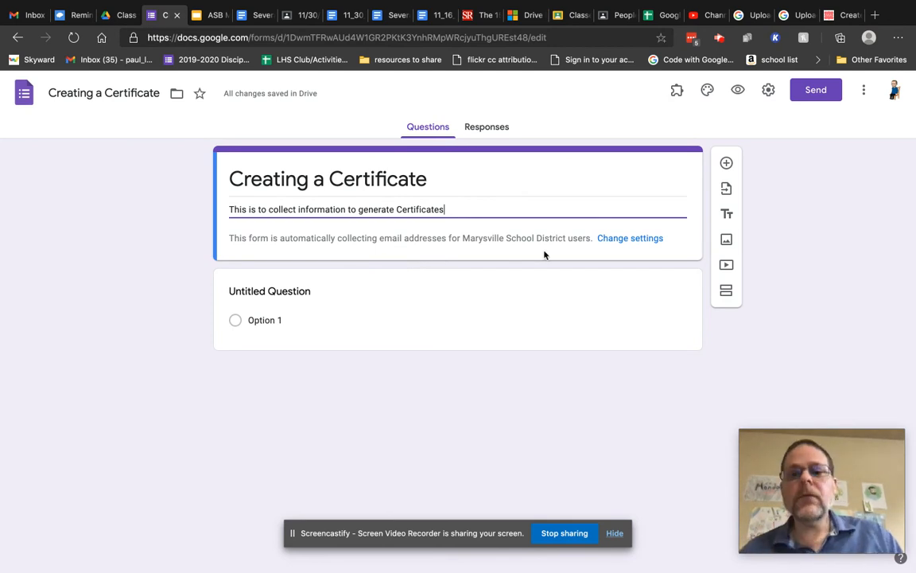
left_click(630, 240)
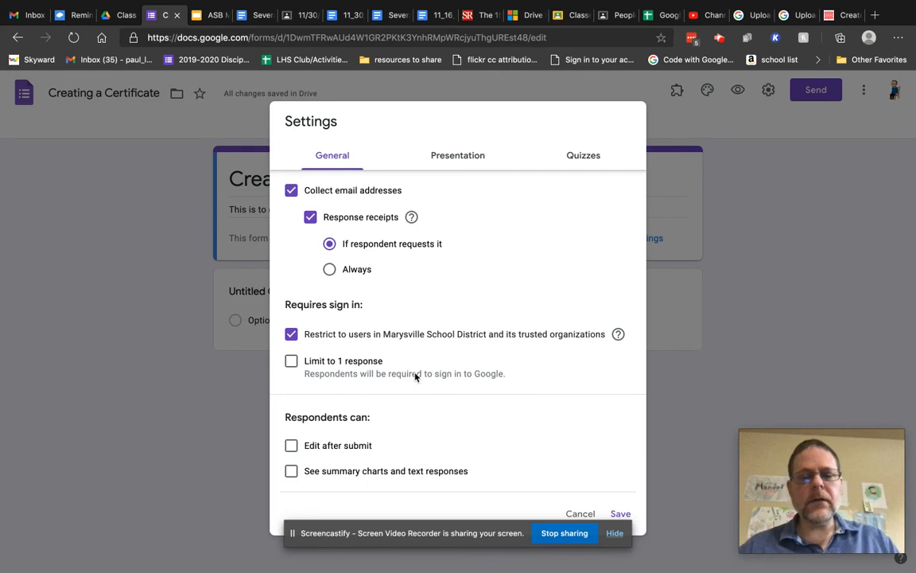
left_click(292, 335)
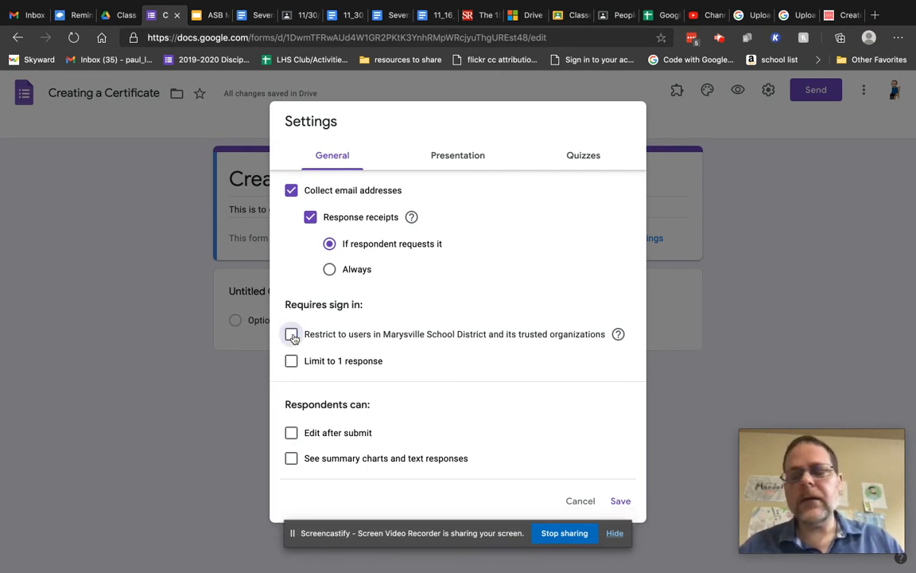
left_click(292, 335)
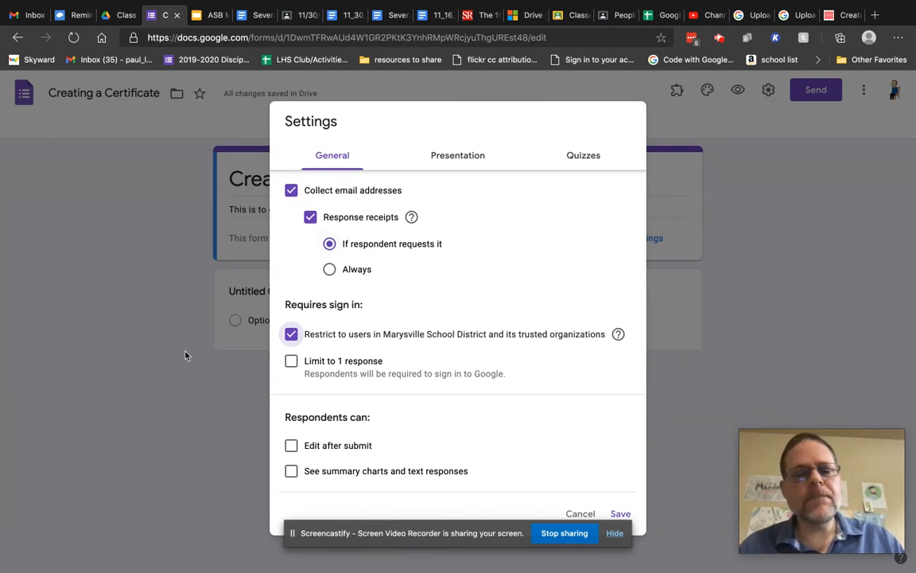
left_click(96, 292)
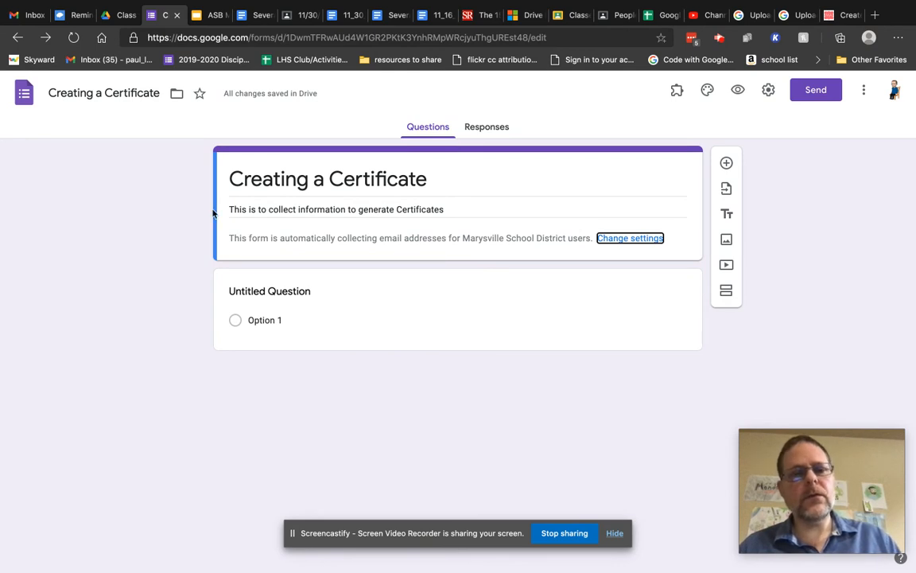
Retitle the first question 'Your First Name' and make it required.
left_click(281, 290)
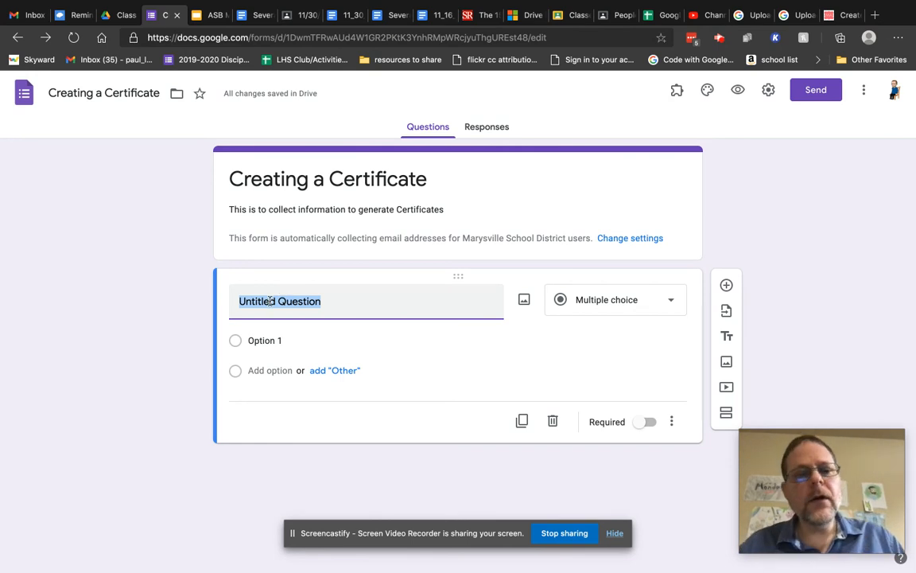
type("Your ")
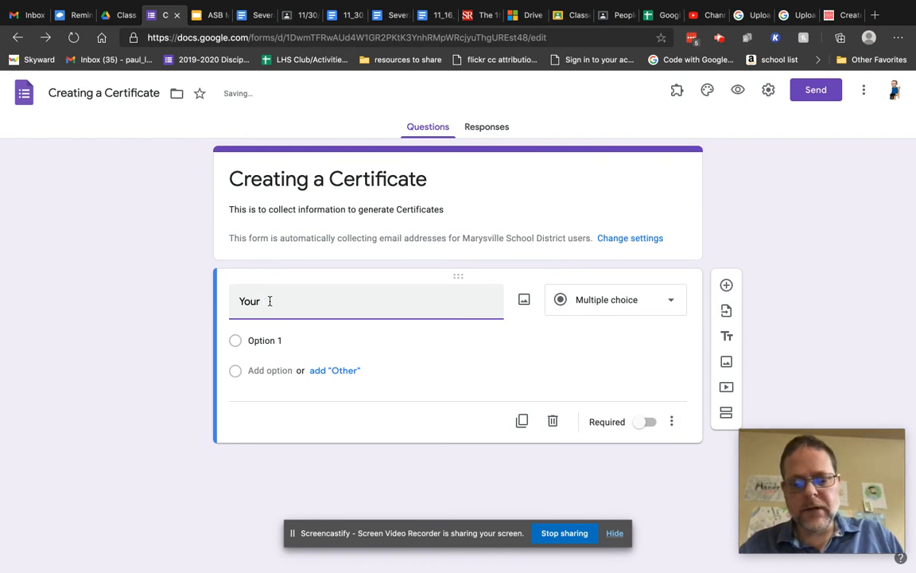
type("First")
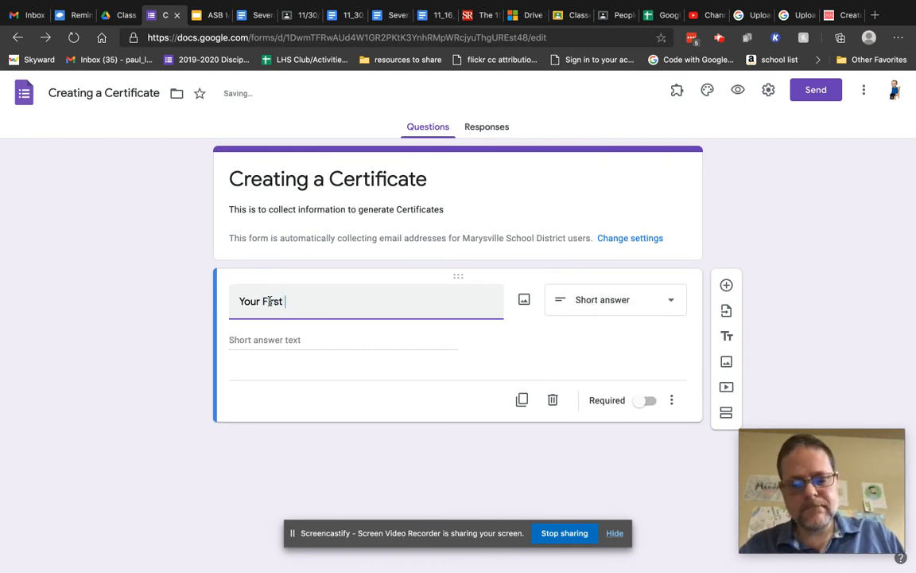
type(" Name")
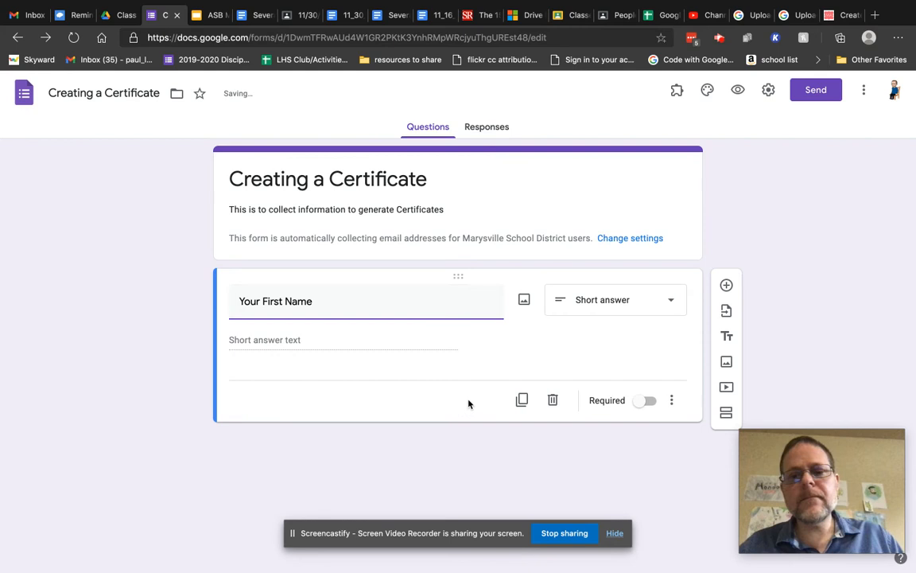
left_click(649, 404)
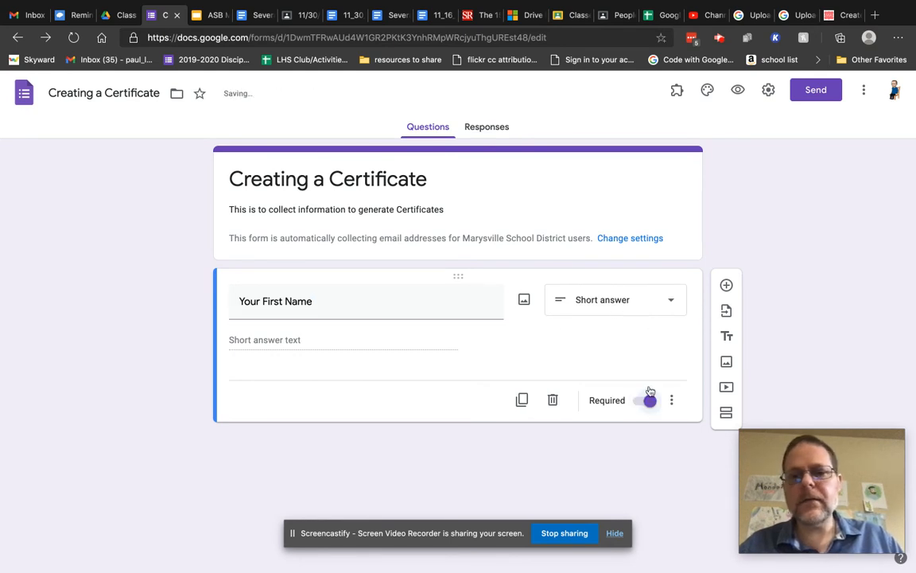
Add a required 'Your Last Name' question, followed by another blank question.
left_click(726, 286)
type("Your Last Name")
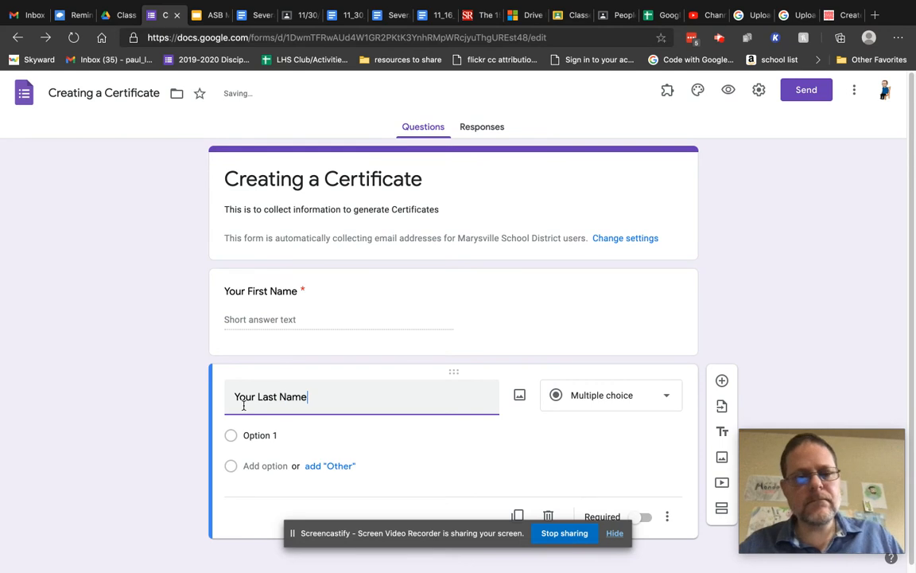
left_click(650, 497)
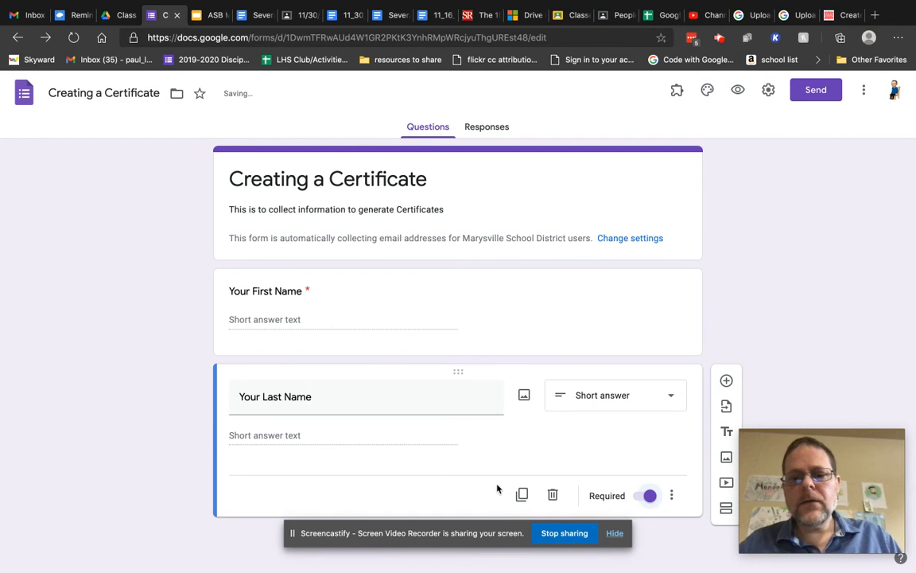
left_click(726, 382)
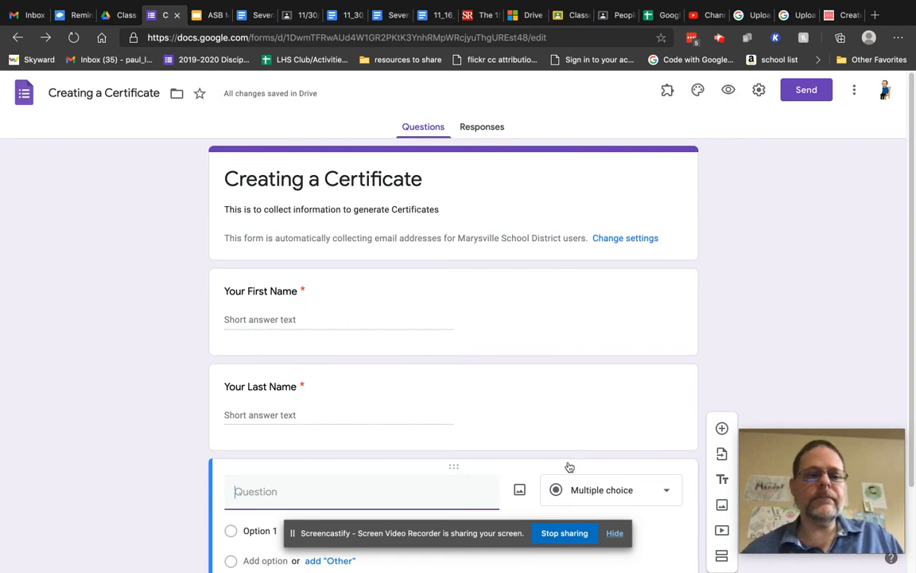
Title the third question 'Name of person being recognized.'.
scroll(569, 462, "down", 3)
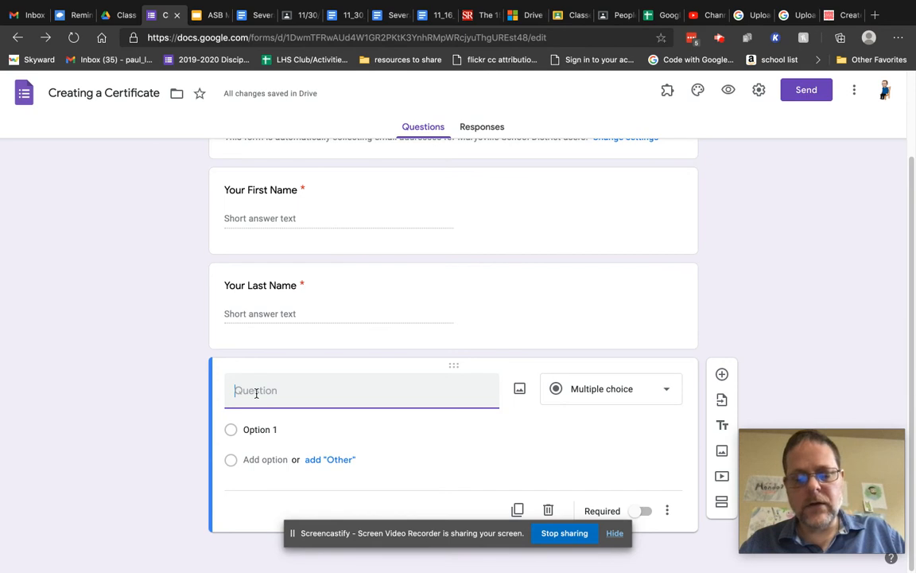
type("Name of ")
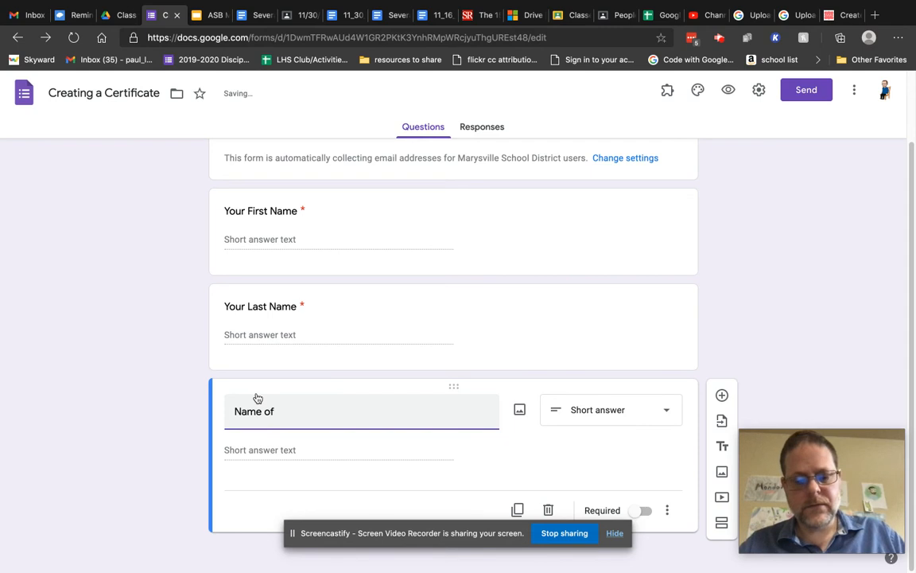
type("person reg")
key("BackSpace")
type("c")
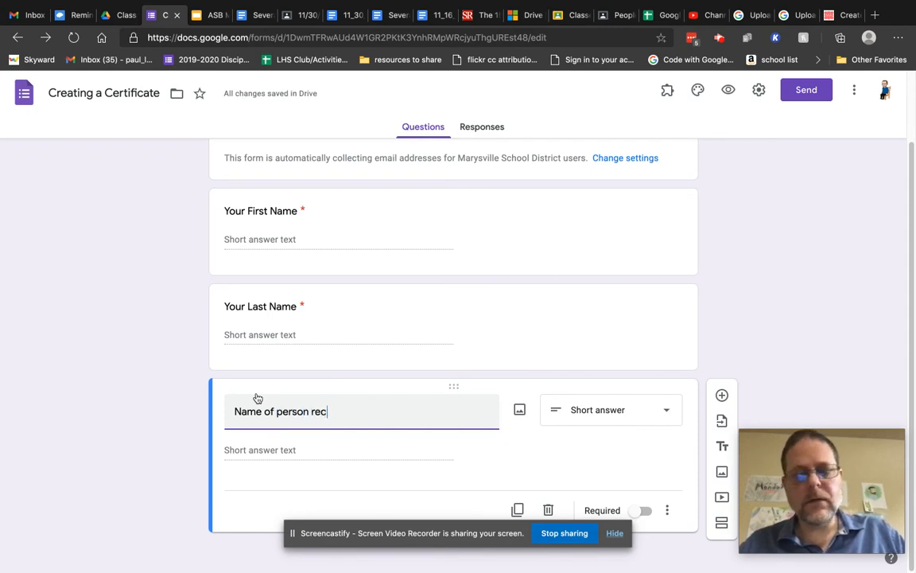
type("ognitio")
type("n")
key("BackSpace")
key("BackSpace")
key("BackSpace")
key("BackSpace")
key("BackSpace")
key("BackSpace")
key("BackSpace")
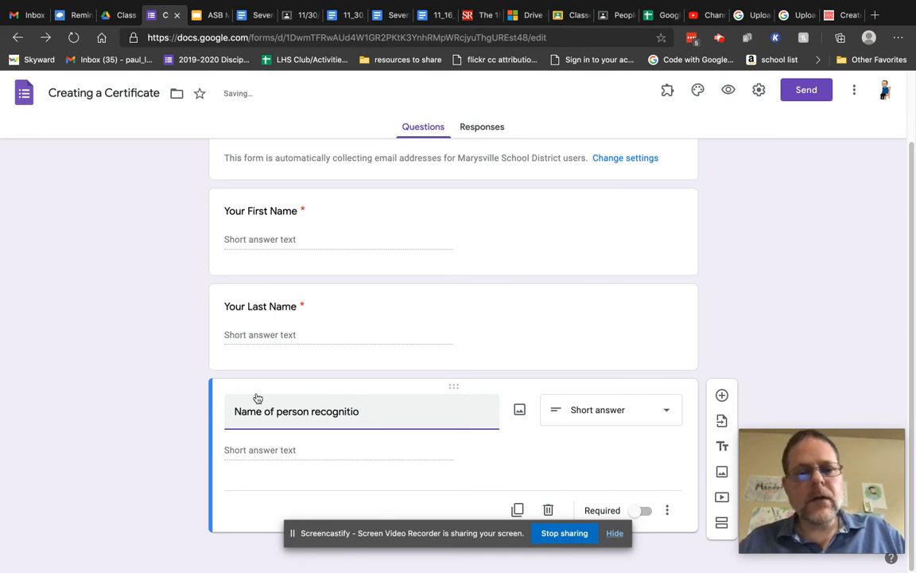
key("BackSpace")
key("BackSpace")
key("BackSpace")
key("BackSpace")
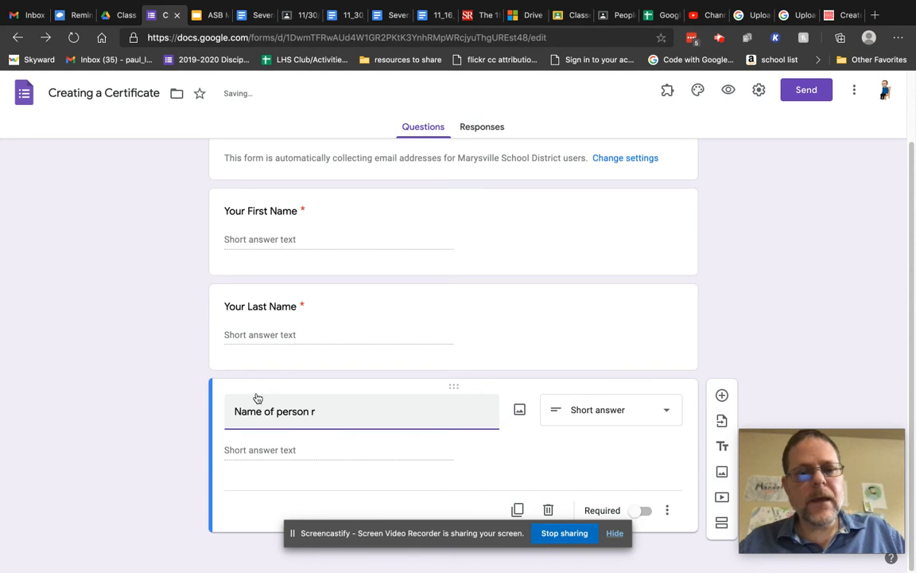
type("be")
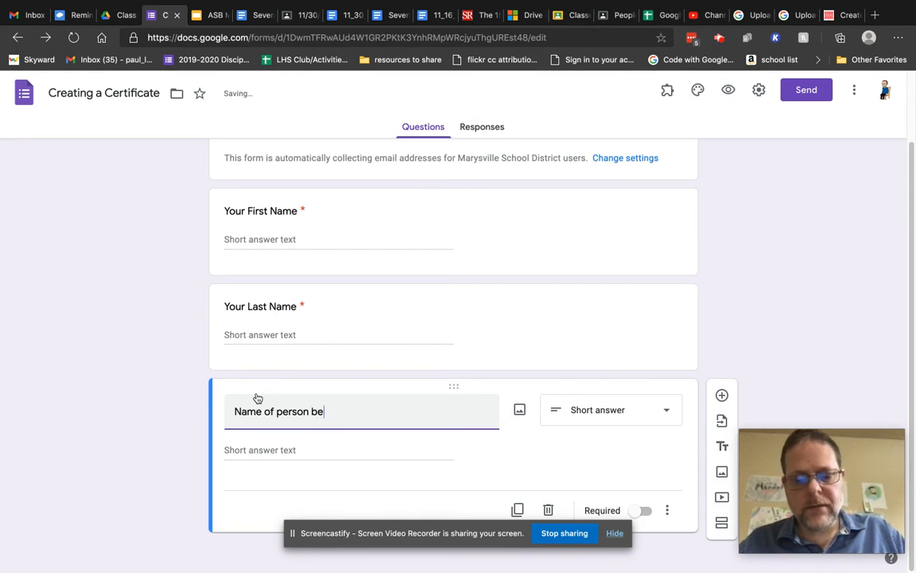
type("ing")
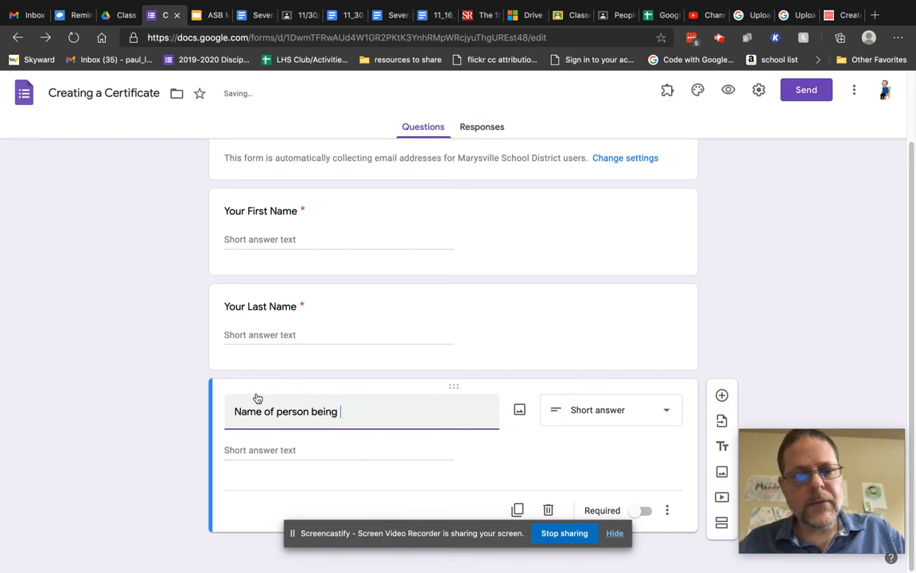
type(" reco")
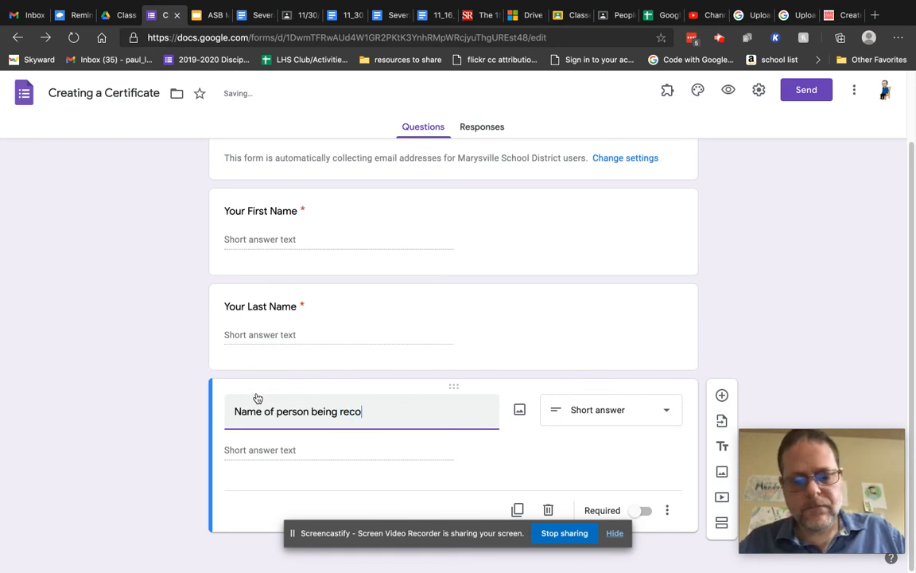
type("gni")
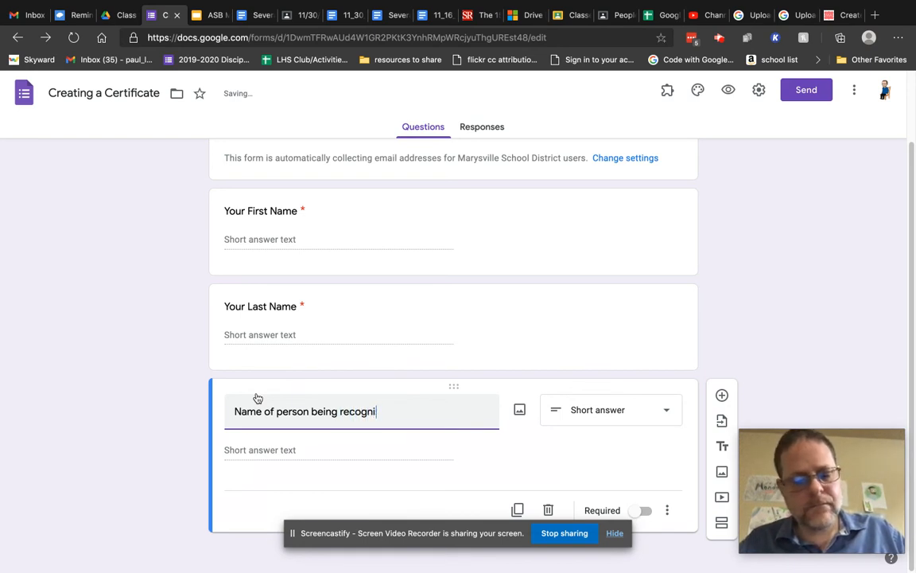
type("zed.")
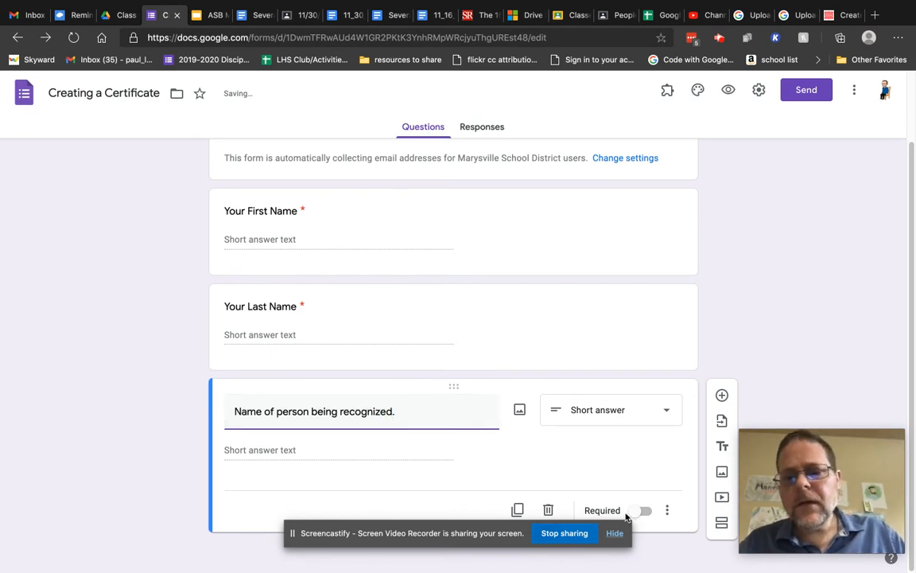
Switch on Required for the 'Name of person being recognized.' question.
left_click(650, 515)
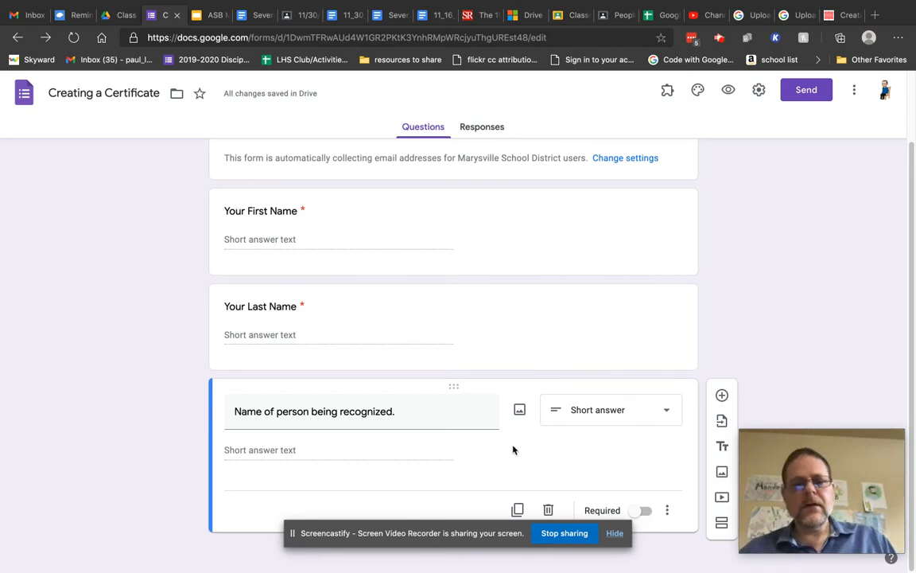
left_click(352, 453)
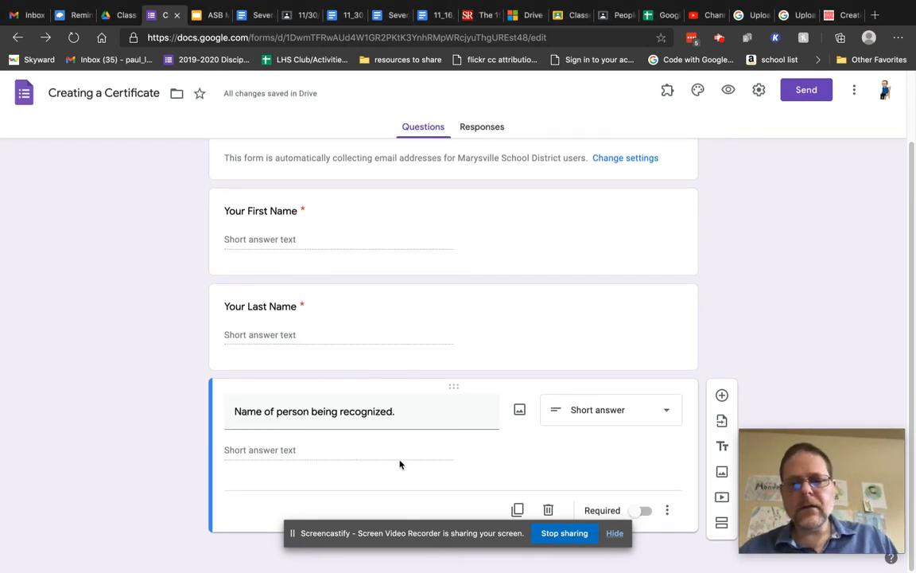
left_click(640, 515)
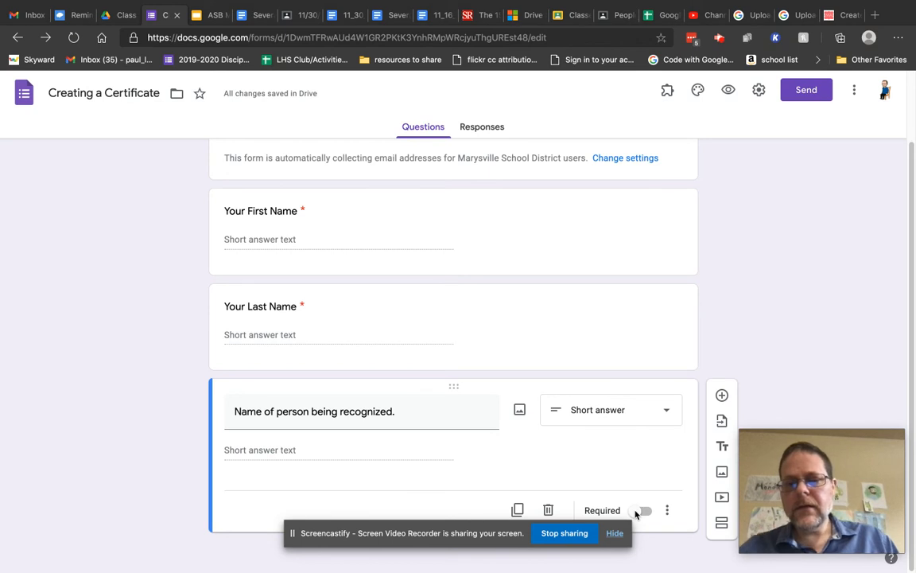
left_click(692, 511)
left_click(638, 514)
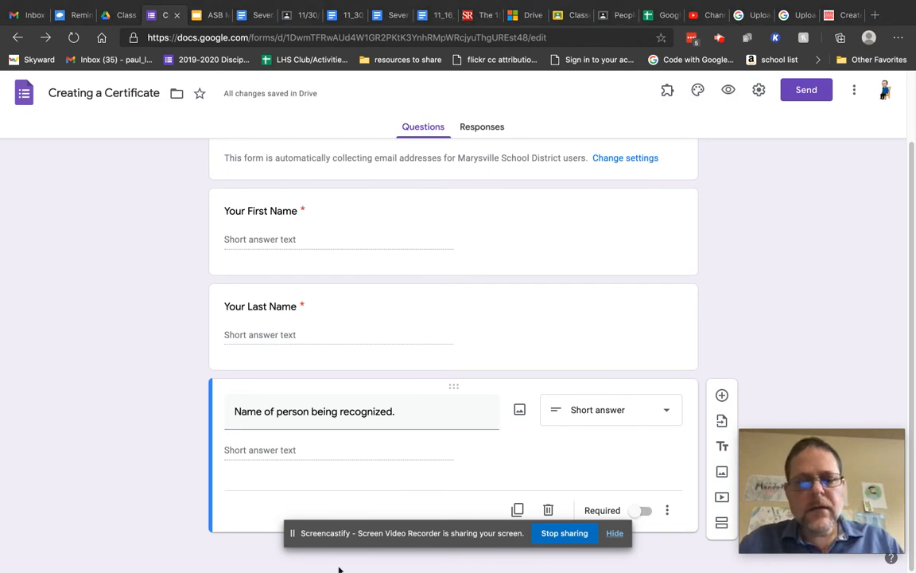
left_click_drag(369, 527, 0, 457)
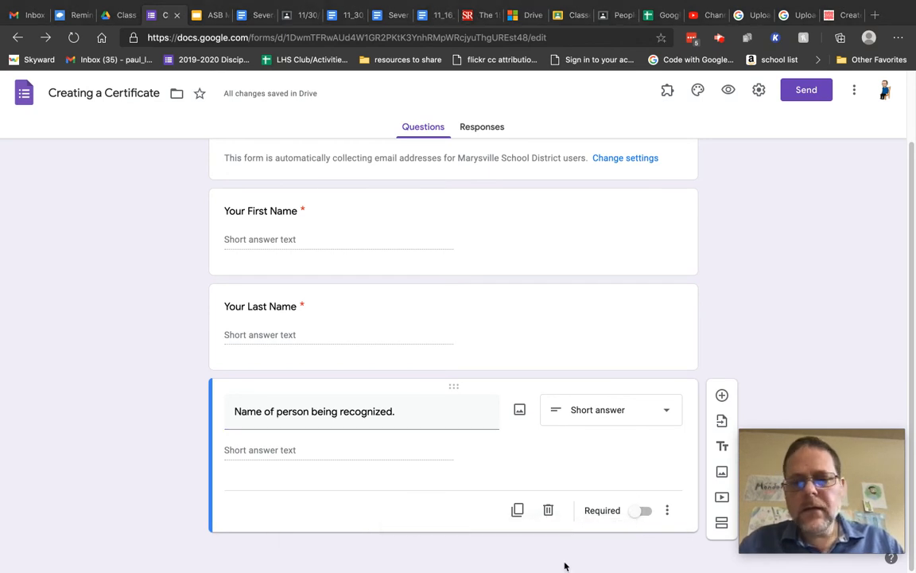
left_click(636, 518)
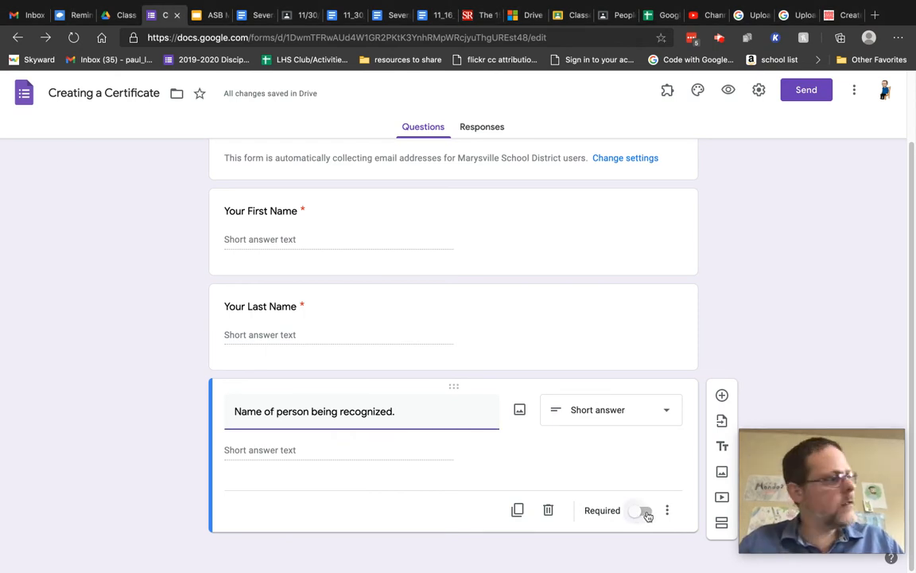
left_click(645, 513)
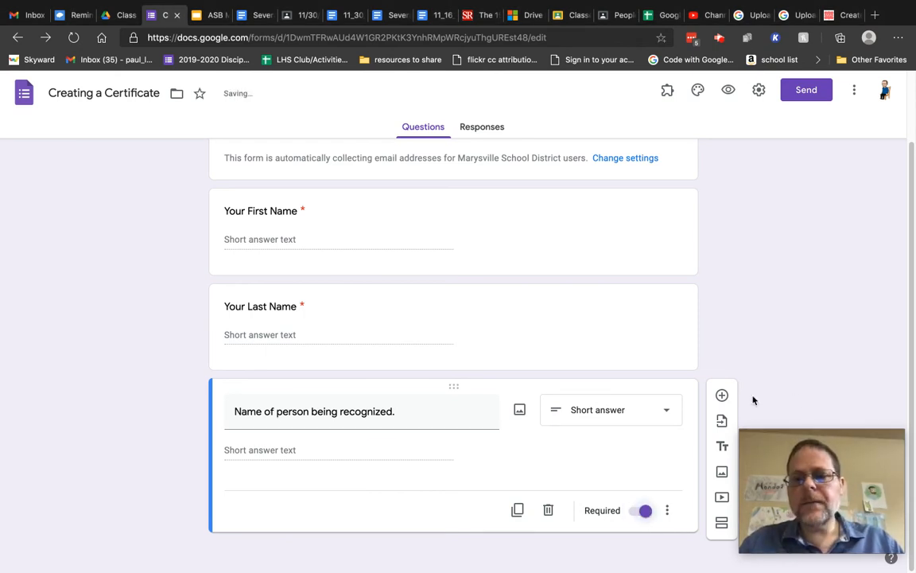
Add a fourth question 'What are they being recognized for' and keep it as Short answer.
left_click(722, 395)
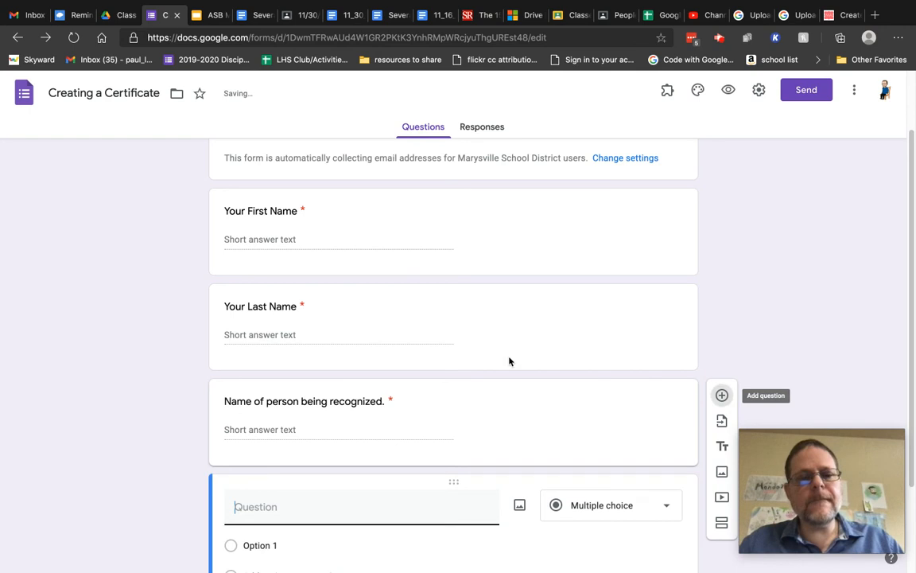
scroll(477, 358, "up", 2)
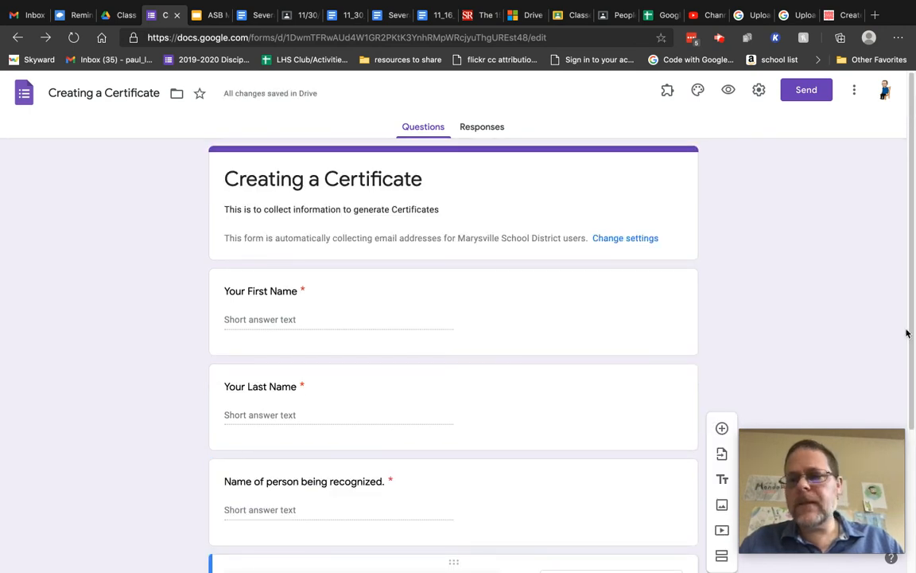
scroll(277, 408, "down", 3)
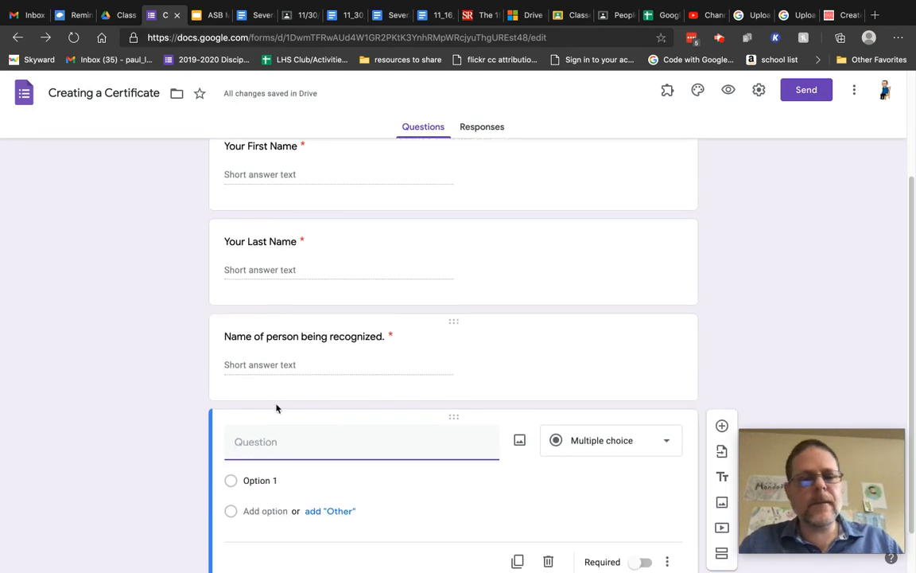
type("What ")
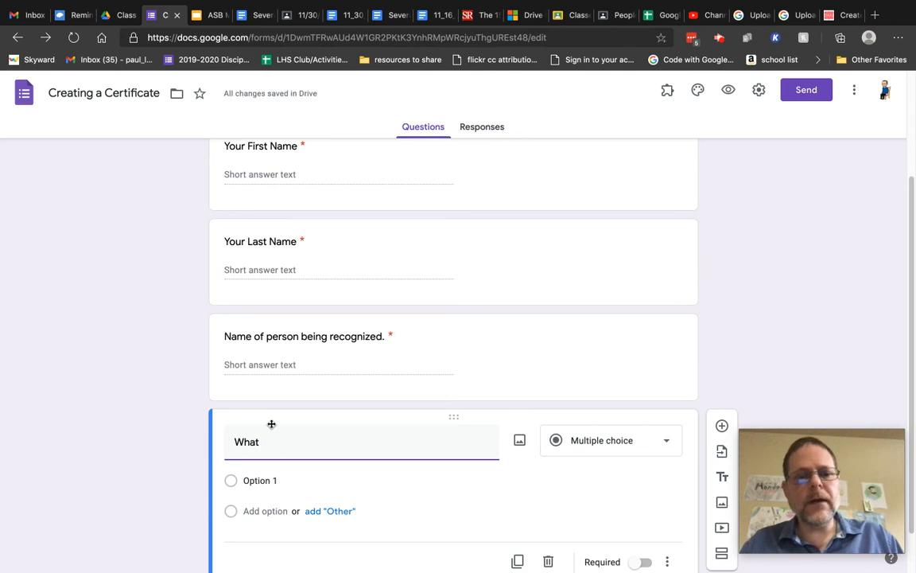
type("ar")
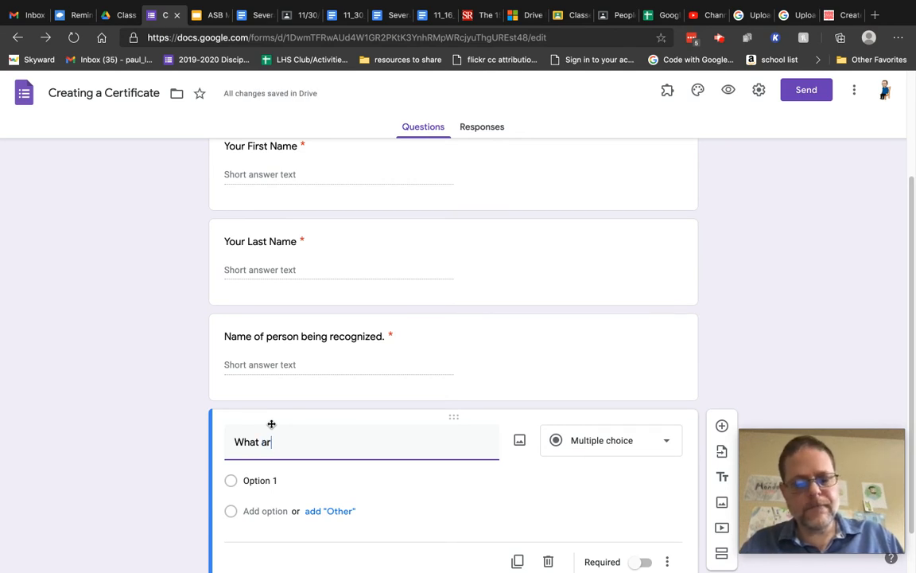
type("e they be")
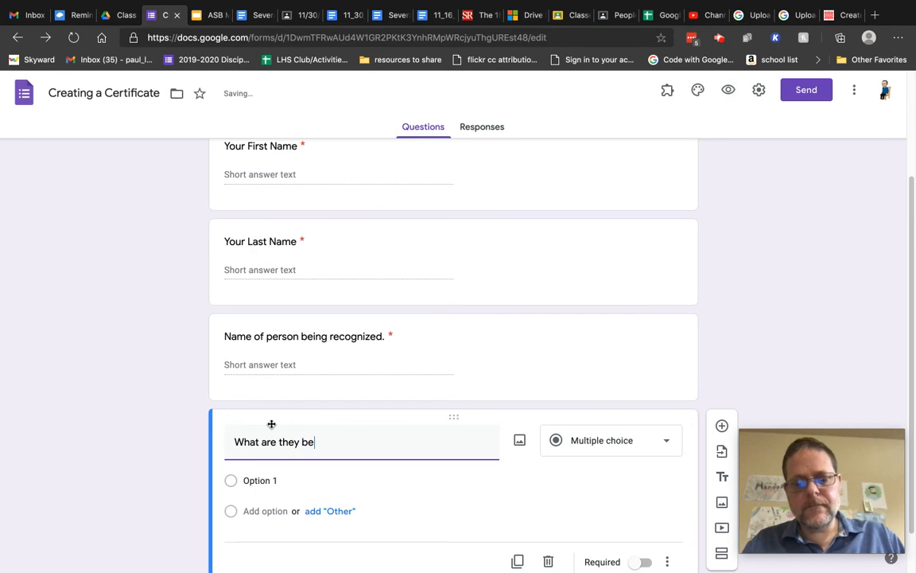
type("ing reconu")
key("BackSpace")
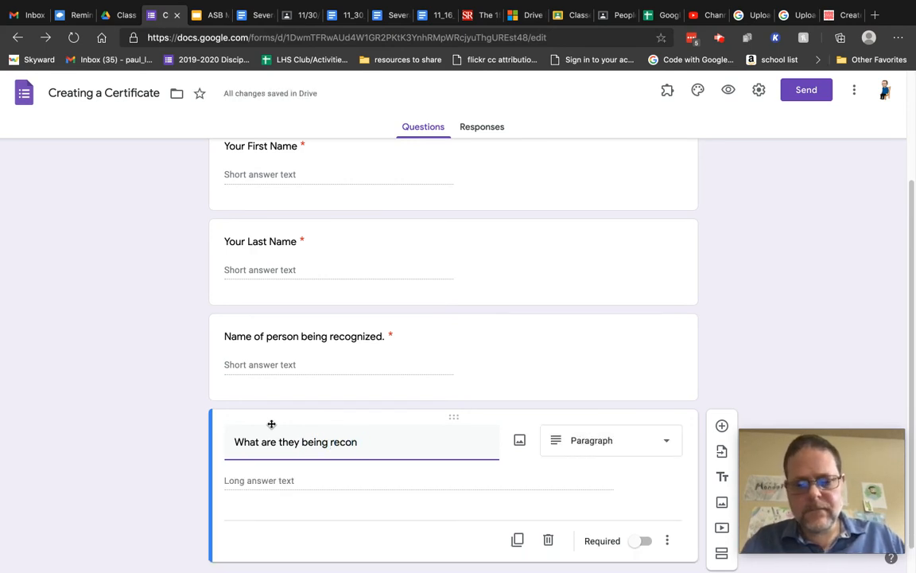
type("ized for")
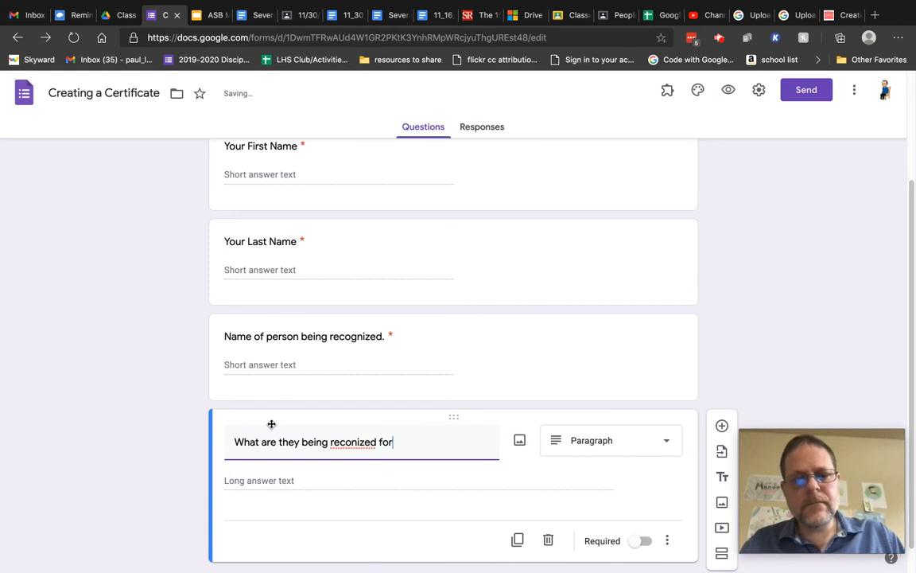
left_click(351, 443)
type("g")
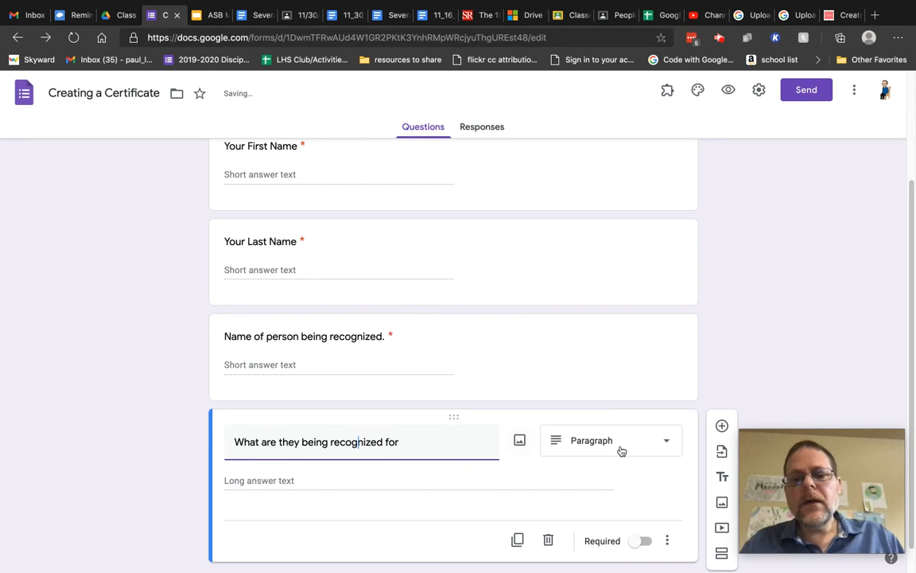
left_click(628, 451)
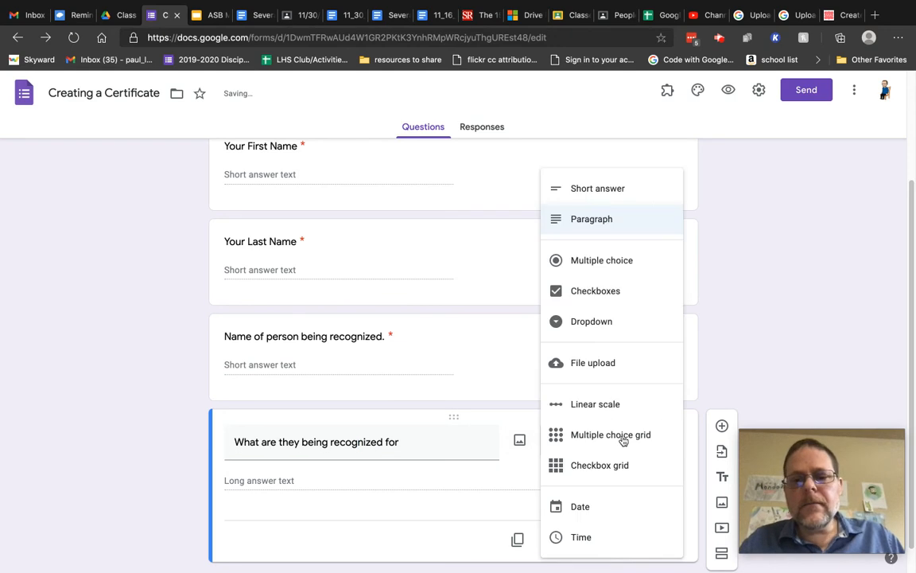
left_click(592, 189)
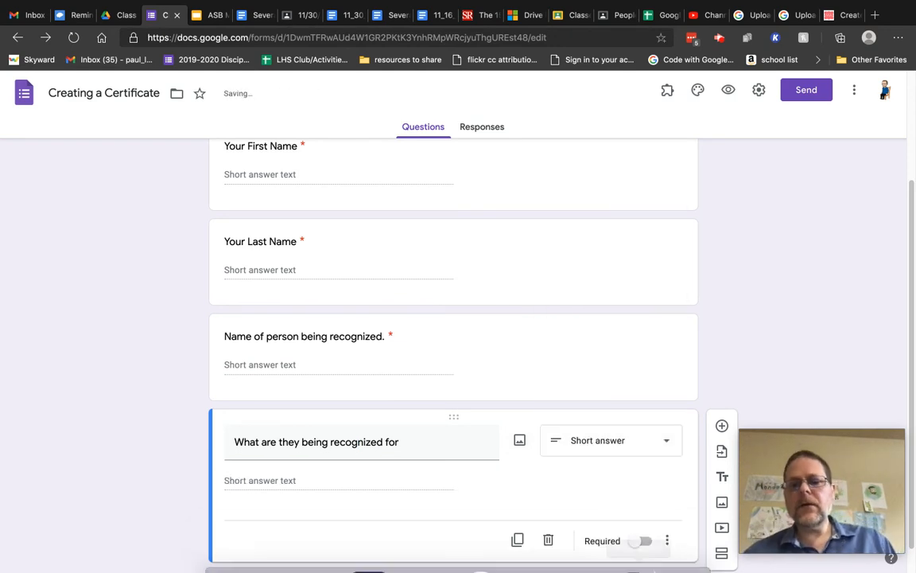
left_click(666, 442)
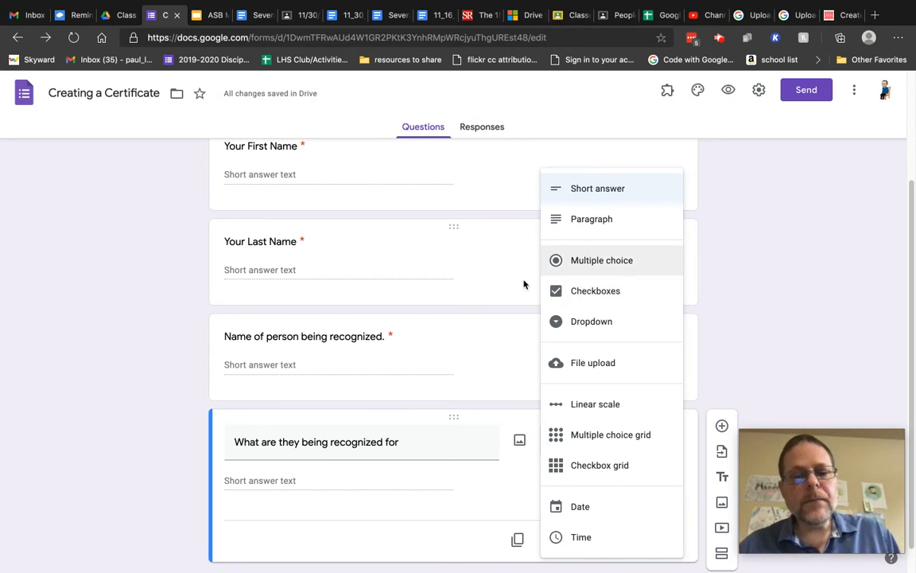
Change the fourth question's title to '.', make it required, and preview the form.
left_click(411, 445)
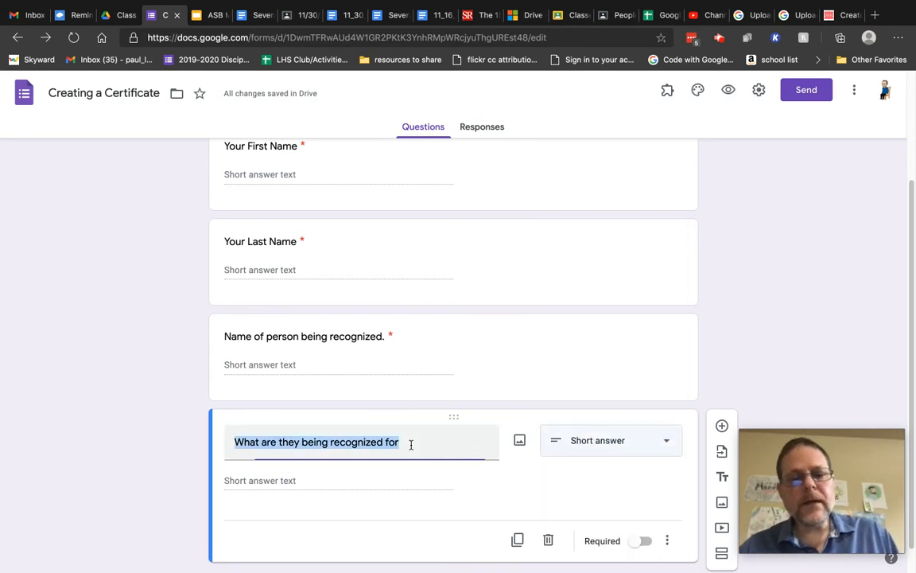
key("BackSpace")
type(".")
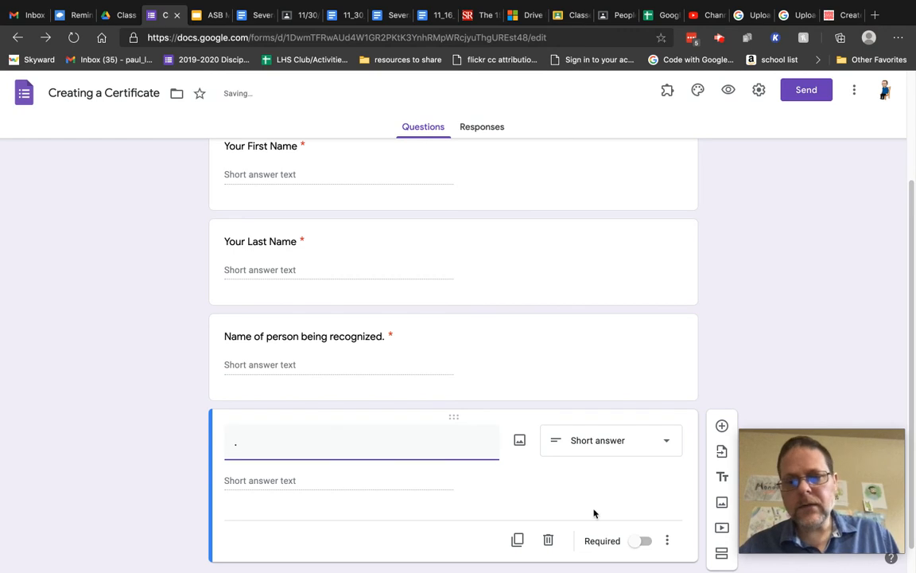
left_click(645, 542)
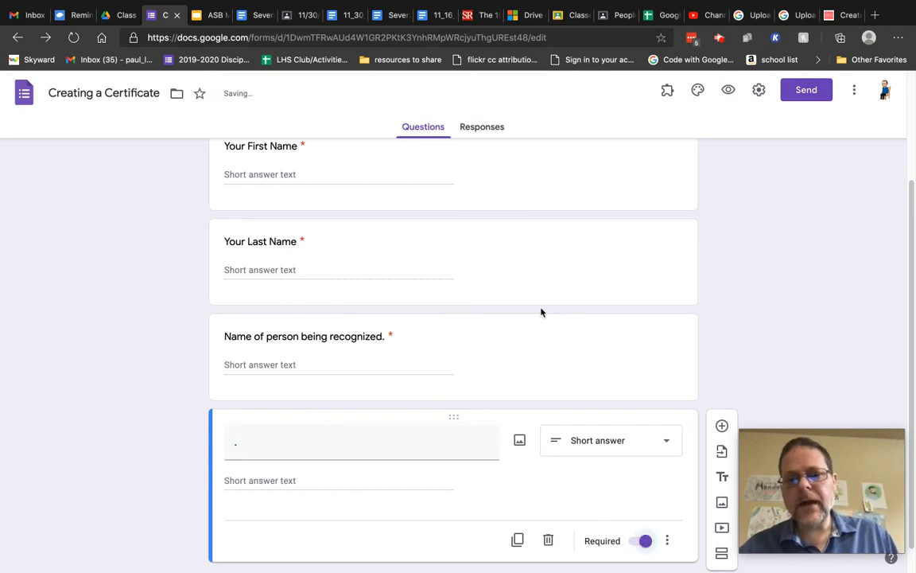
left_click(728, 92)
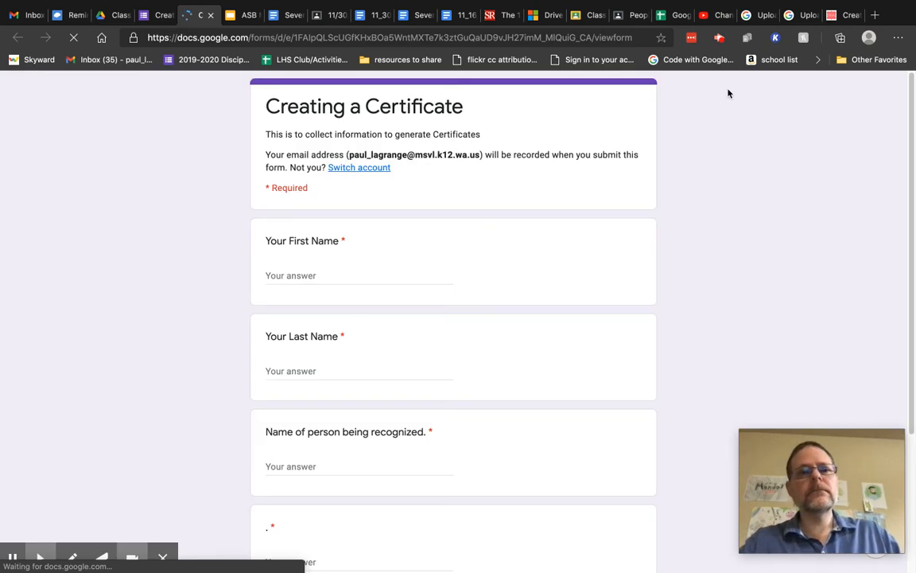
In the preview, enter the respondent's first name and last name.
scroll(574, 260, "down", 3)
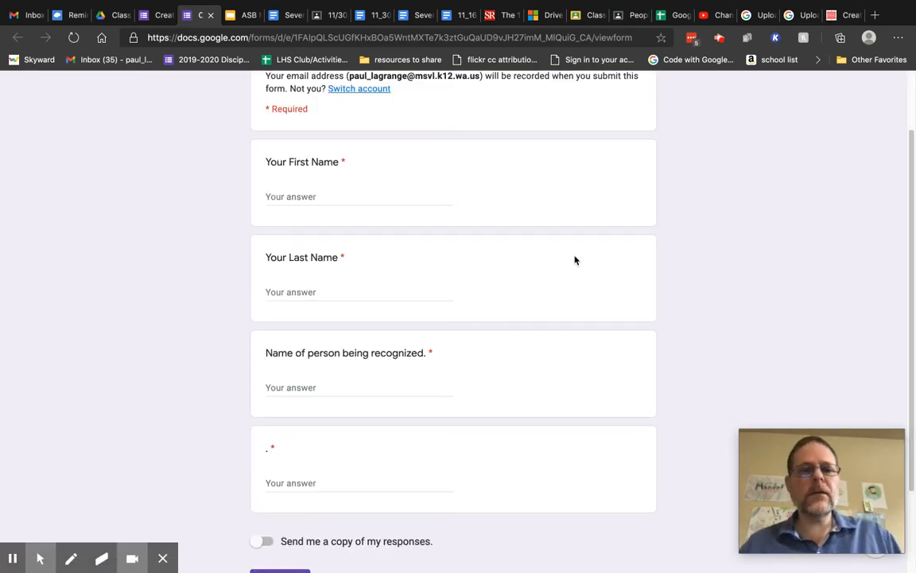
scroll(575, 260, "up", 2)
scroll(575, 260, "up", 1)
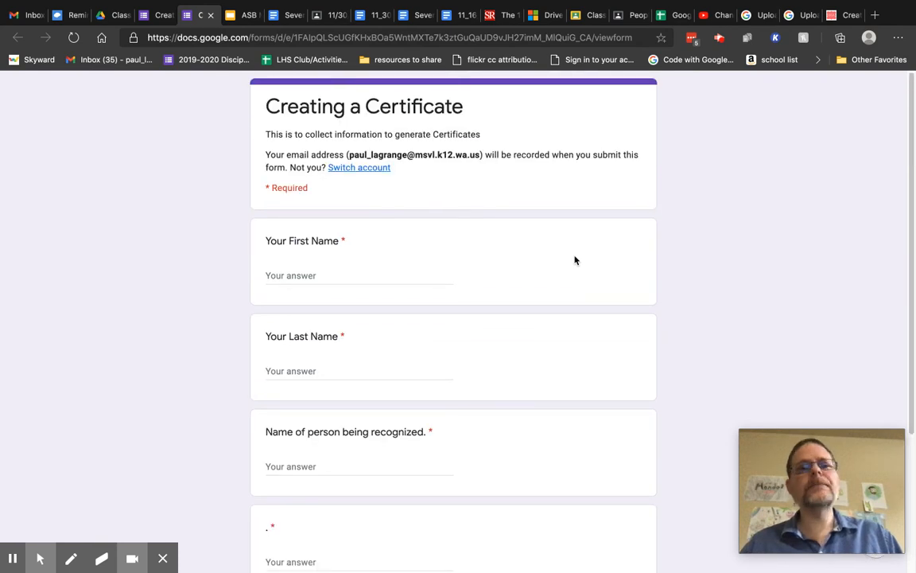
scroll(575, 260, "down", 1)
left_click(307, 234)
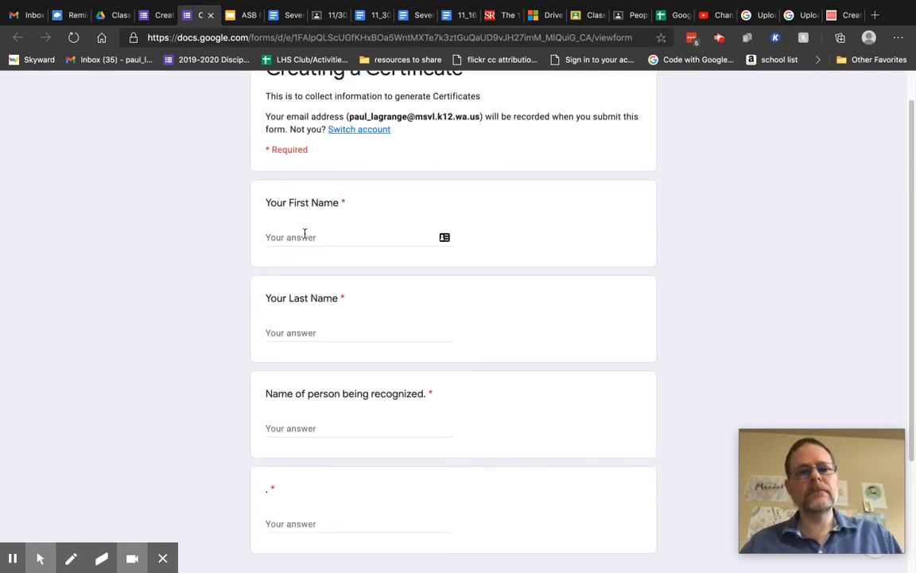
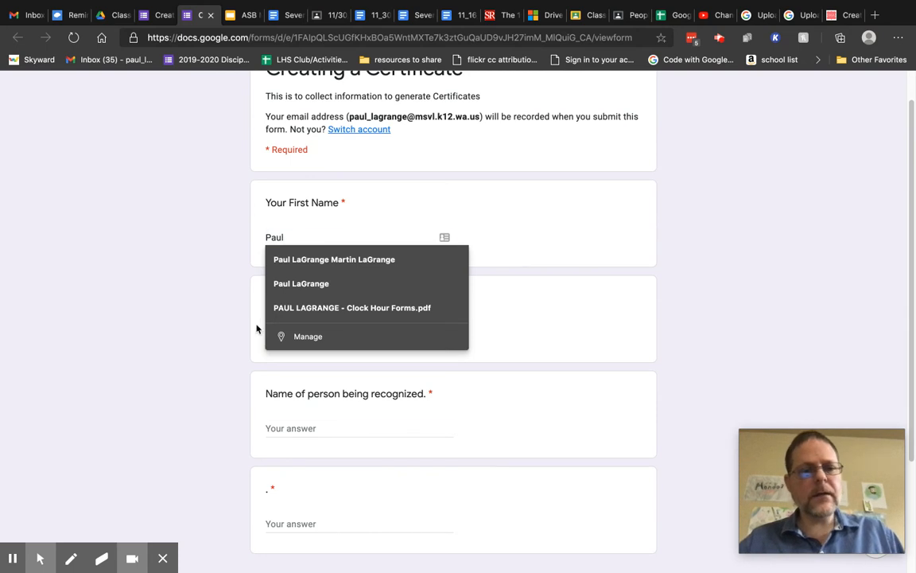
left_click(511, 298)
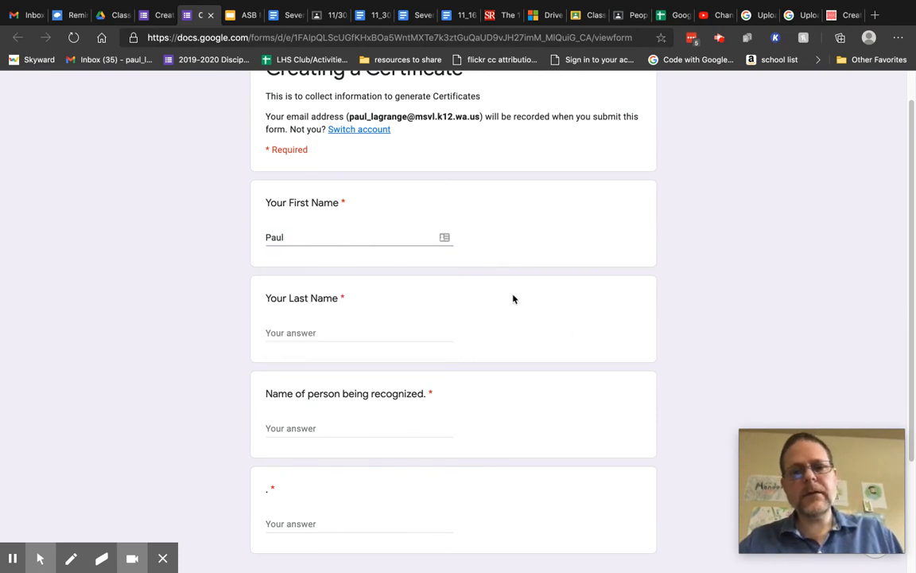
left_click(278, 328)
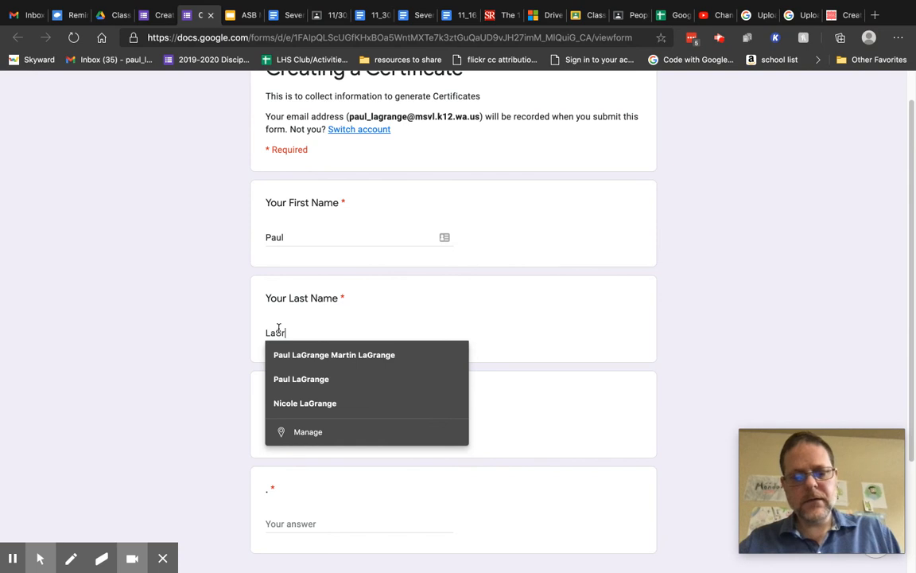
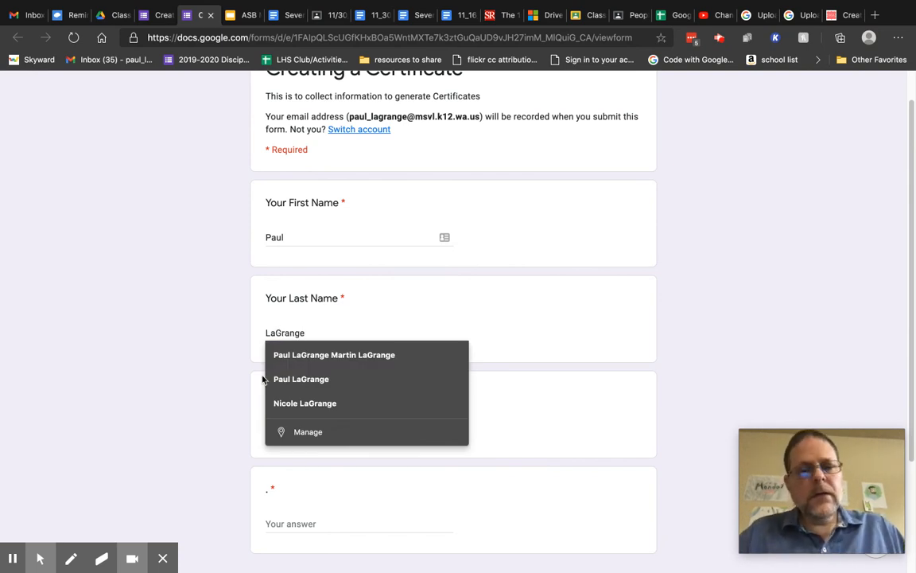
left_click(275, 473)
Enter the recognized person's name and 'best handwriting' as the recognition reason.
left_click(282, 434)
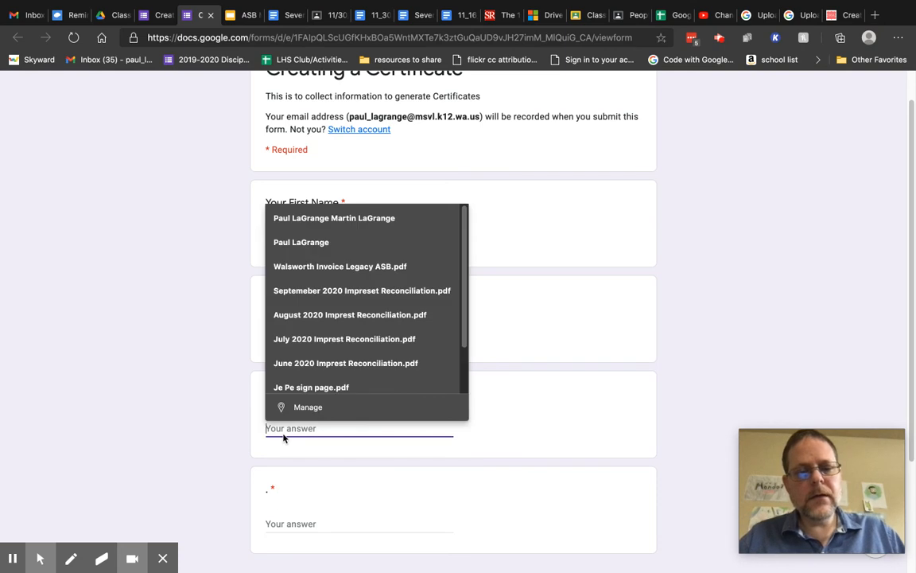
type("Bob Bobberson")
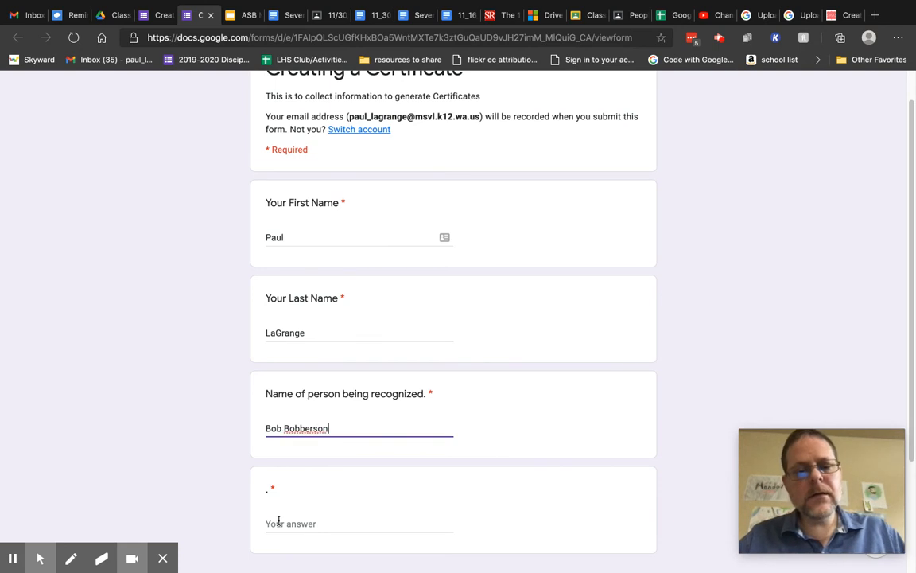
left_click(279, 521)
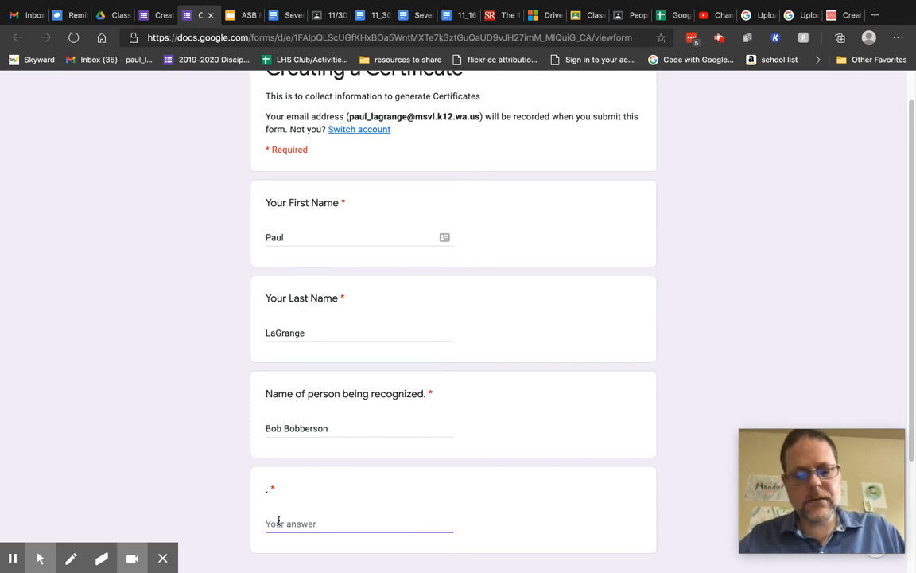
left_click(325, 526)
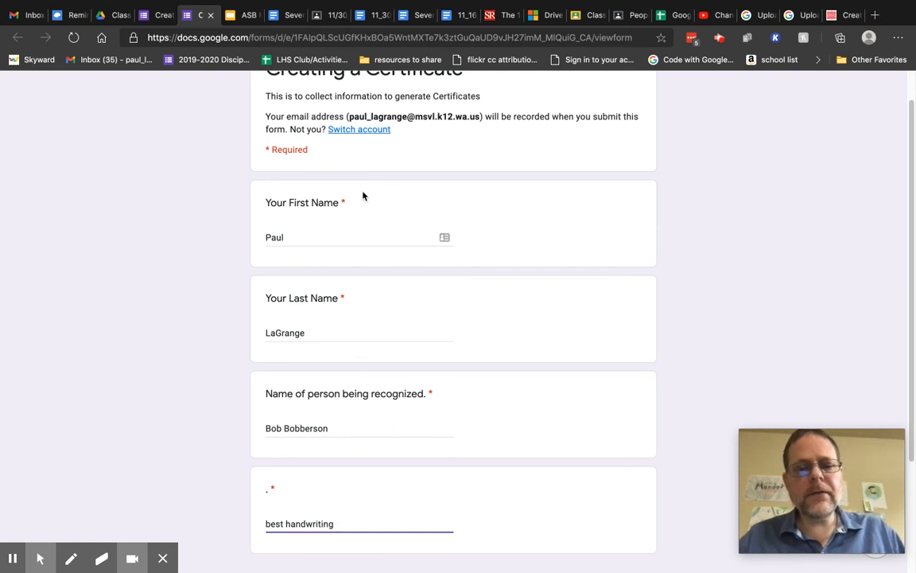
scroll(364, 196, "down", 2)
Submit the test response and bring up a blank copy of the form.
left_click(267, 476)
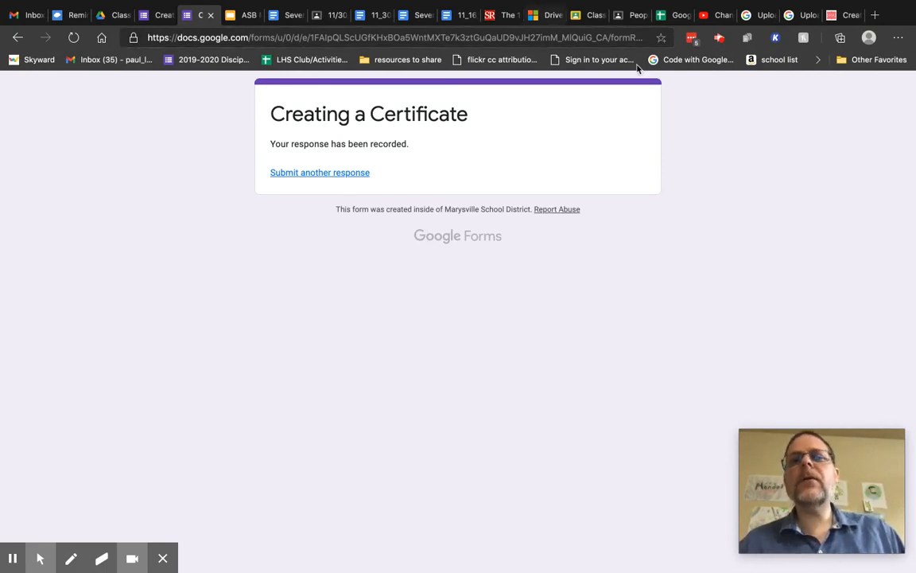
left_click(302, 175)
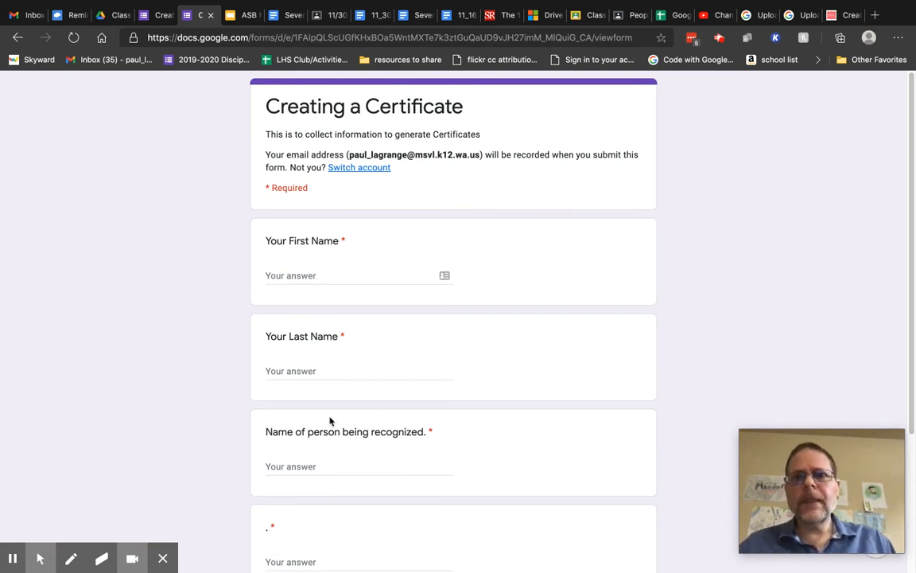
Return to the form editor and open the Customize Theme panel.
left_click(163, 17)
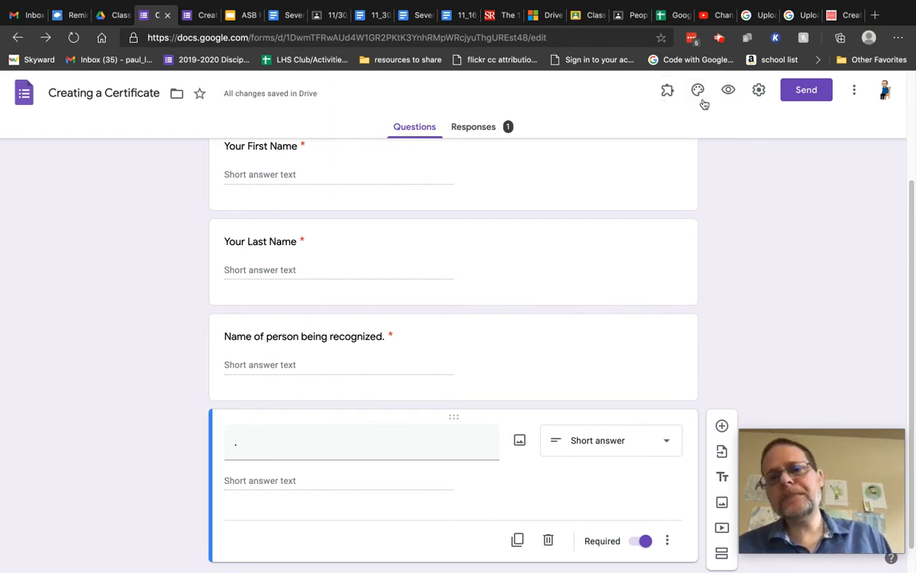
left_click(699, 92)
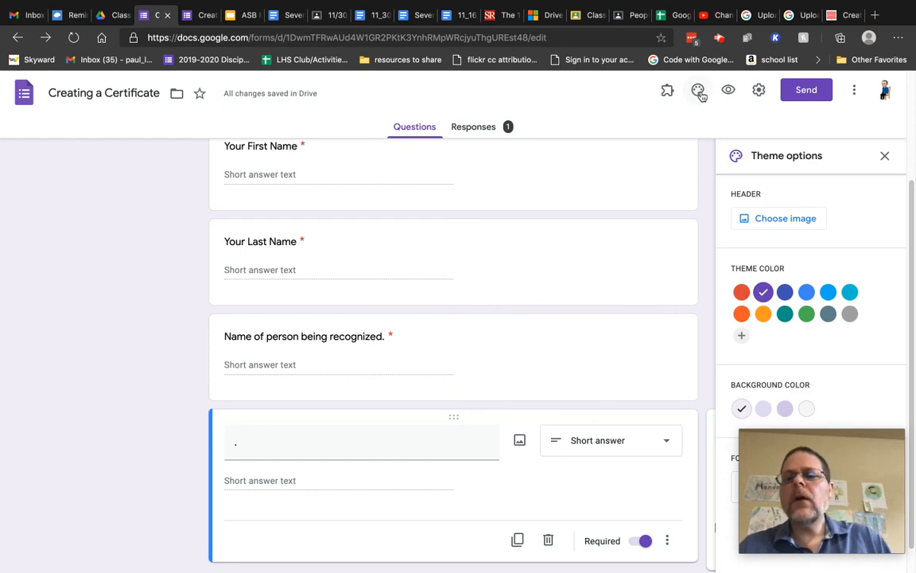
Choose the Dec 7, 2019 classroom cartoon photo from Photos as the header image.
left_click(772, 221)
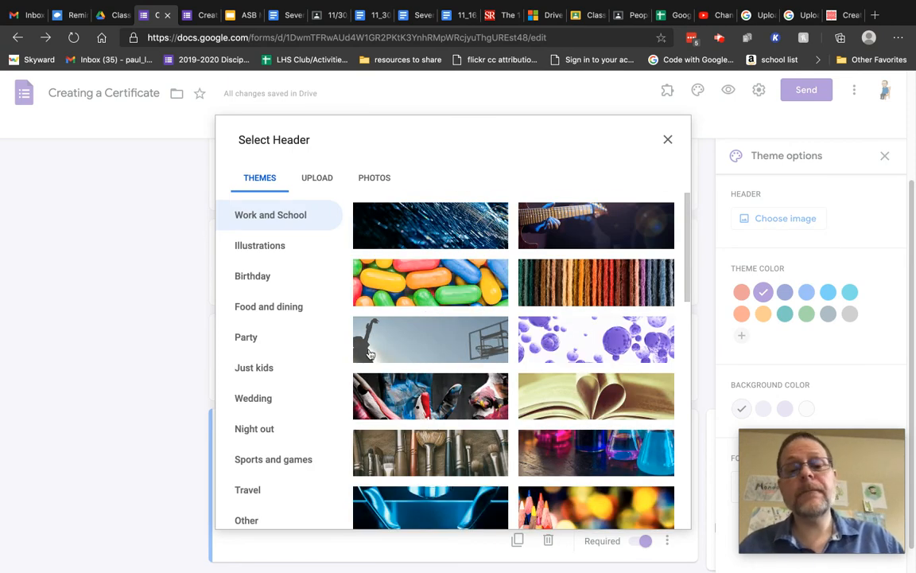
scroll(368, 354, "down", 2)
scroll(368, 353, "down", 10)
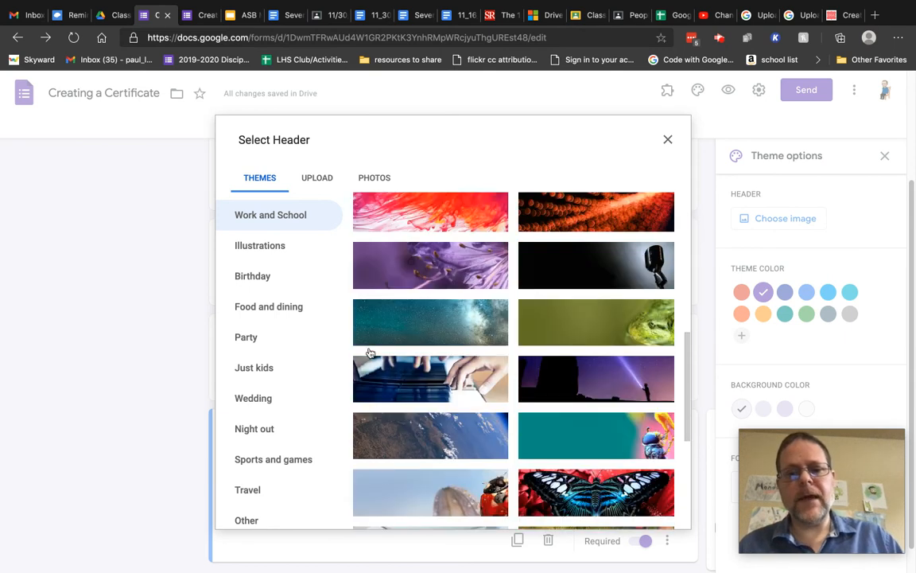
scroll(368, 354, "down", 5)
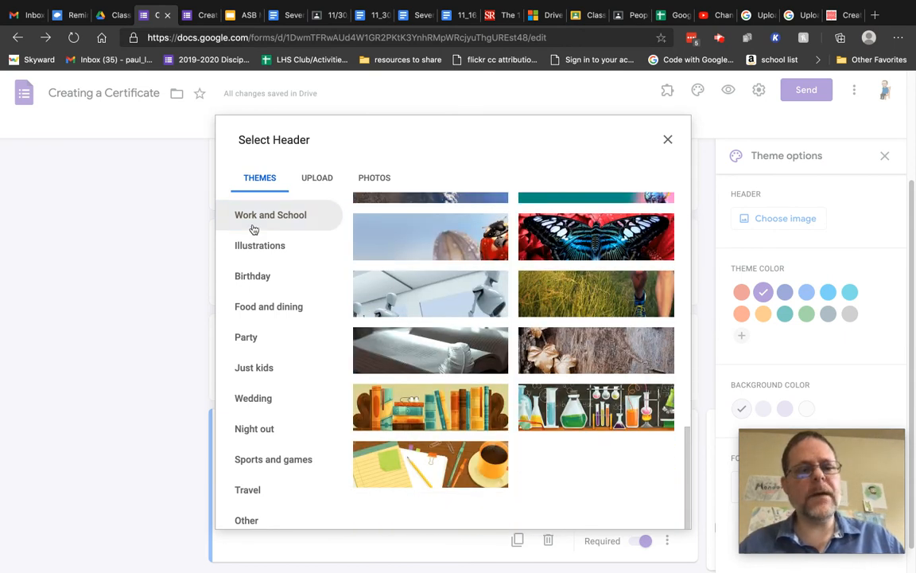
scroll(278, 476, "down", 2)
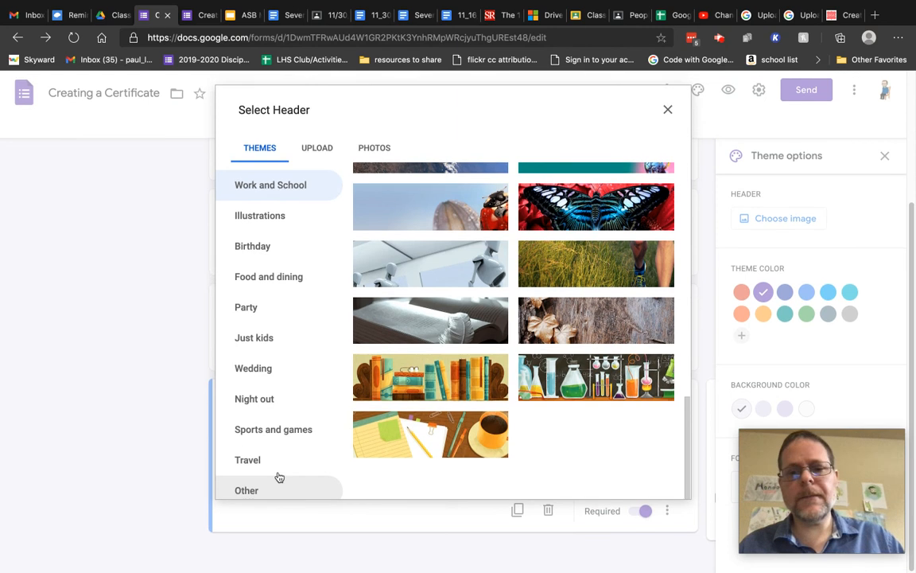
scroll(279, 476, "up", 4)
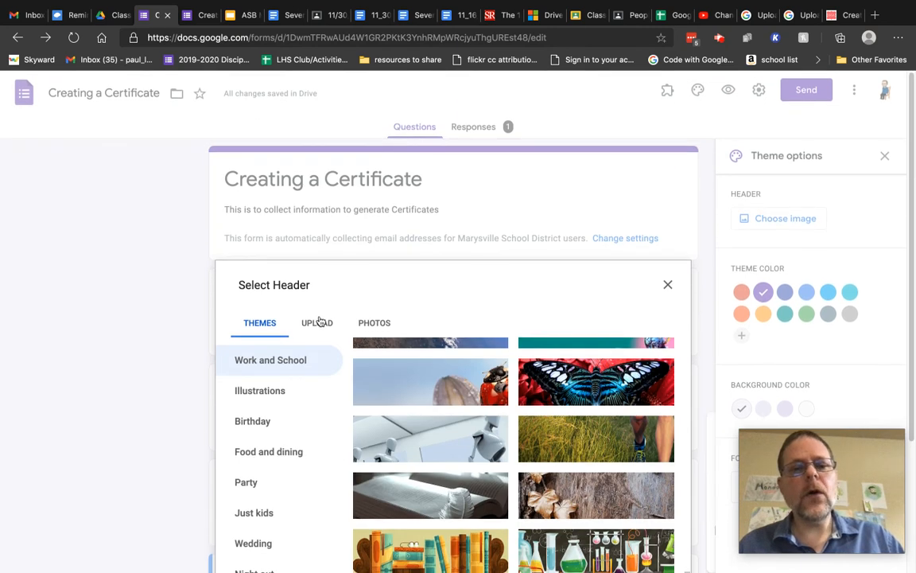
left_click(372, 324)
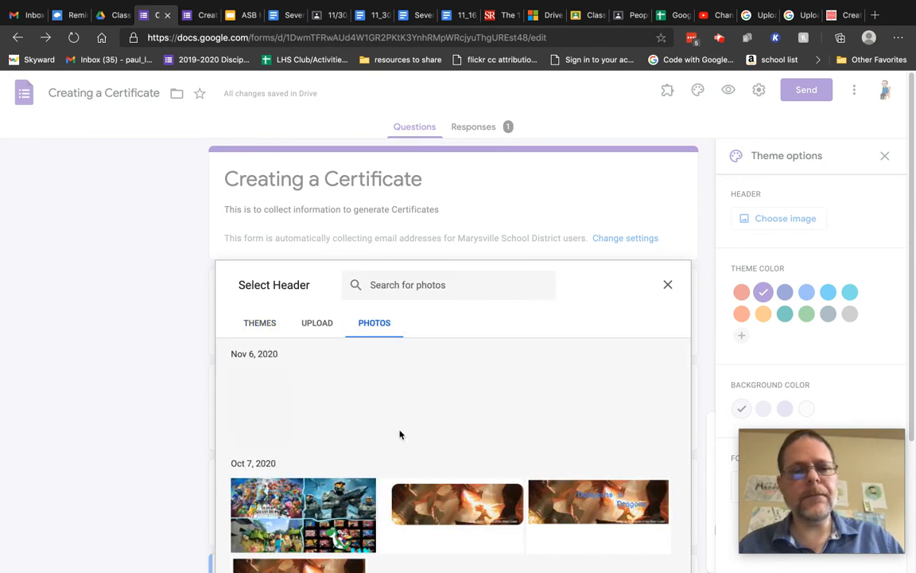
scroll(400, 434, "down", 5)
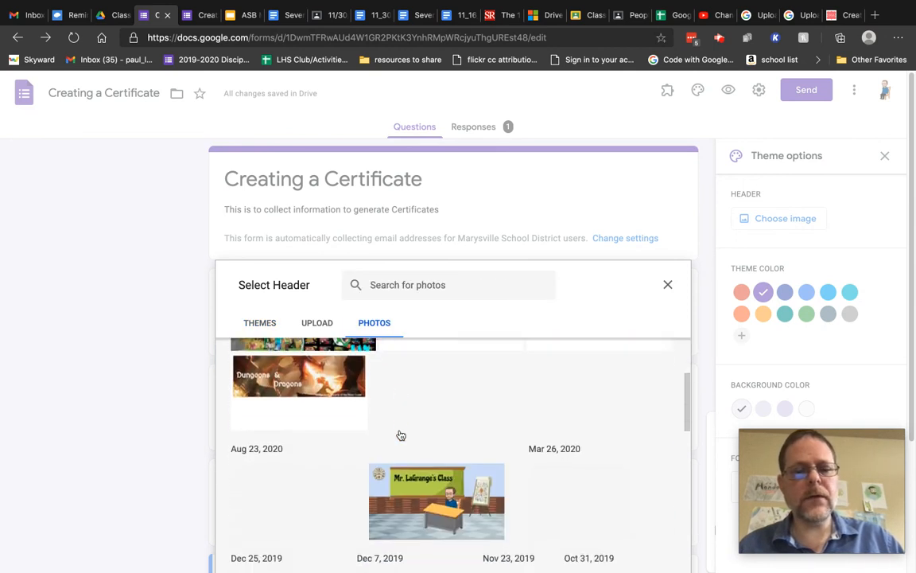
scroll(400, 434, "down", 1)
scroll(268, 400, "down", 2)
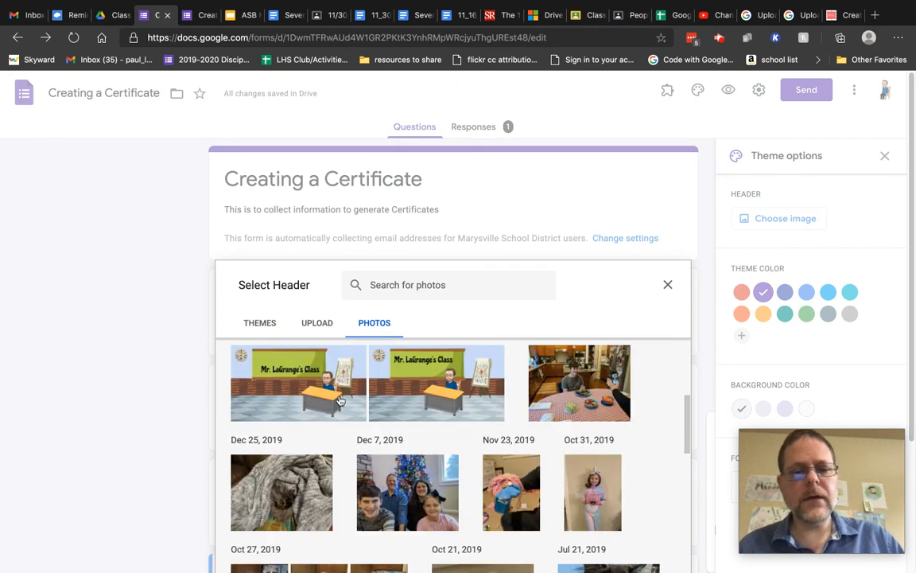
left_click(378, 371)
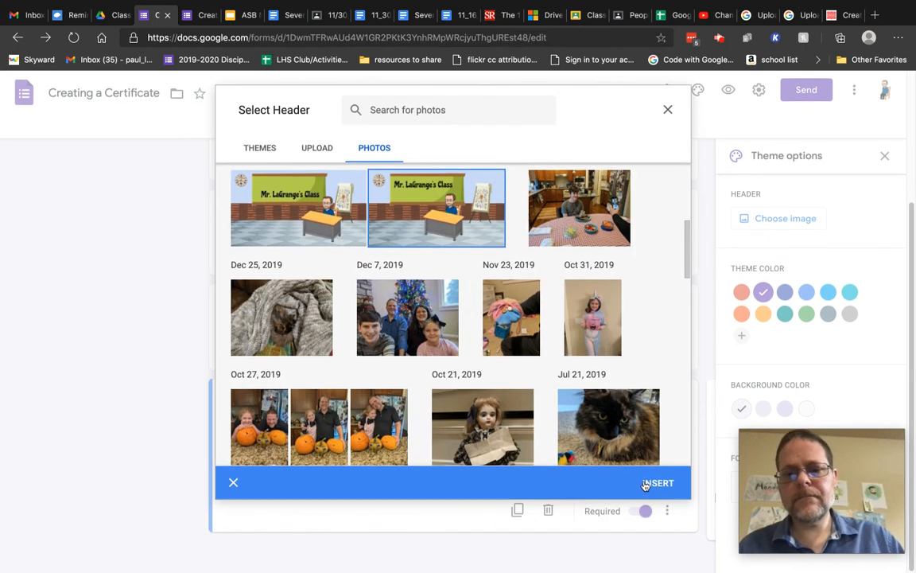
Insert the photo and crop it to show the title banner and teacher at the desk.
left_click(645, 481)
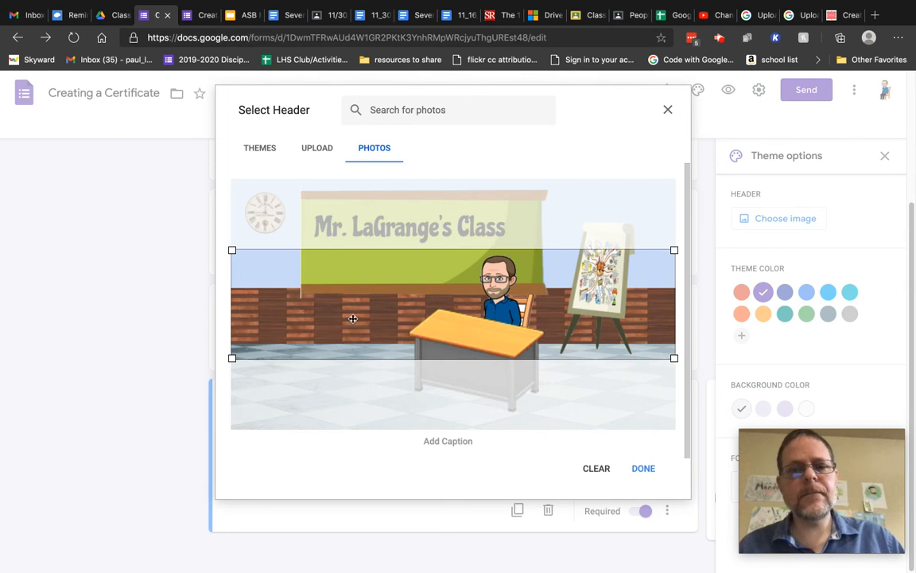
left_click_drag(321, 310, 318, 245)
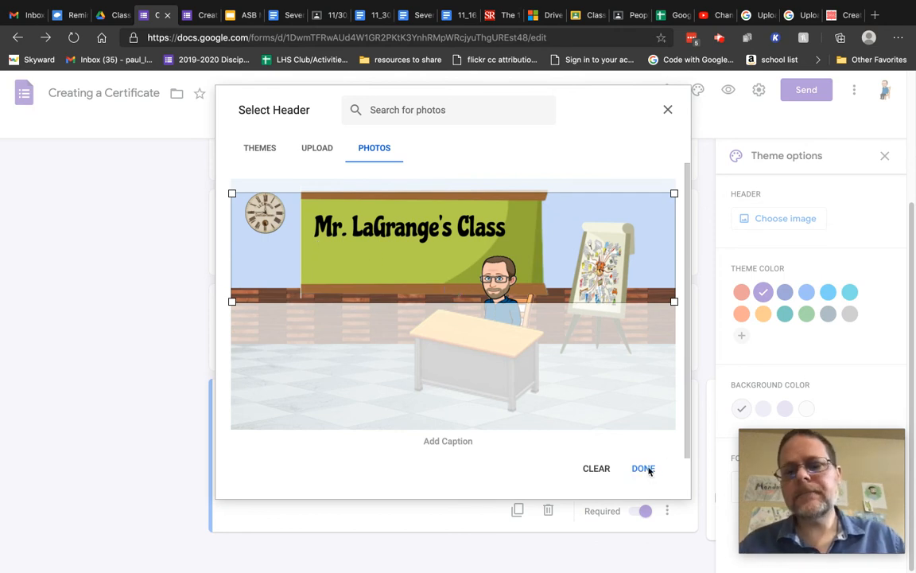
left_click(641, 469)
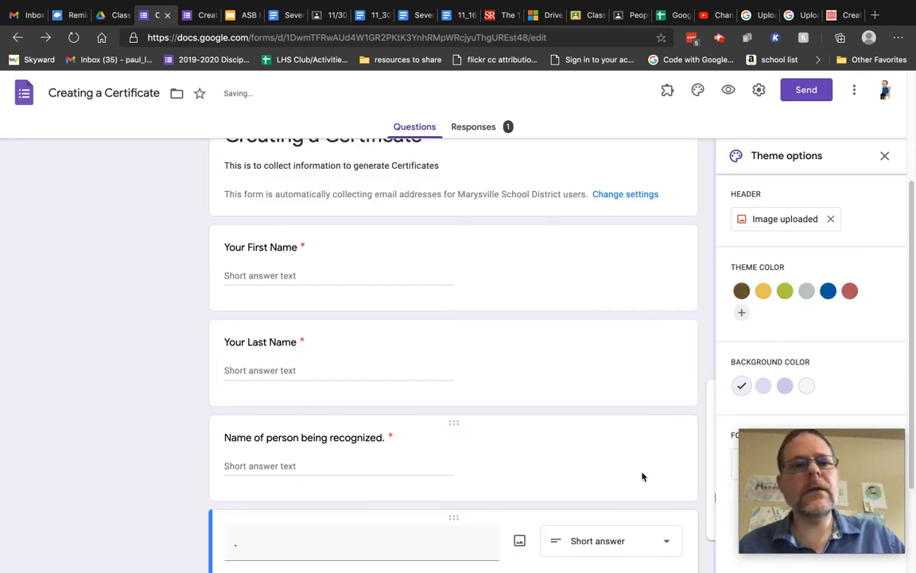
Preview yellow, green, grey, blue and red theme colours, then settle on blue.
scroll(424, 302, "up", 3)
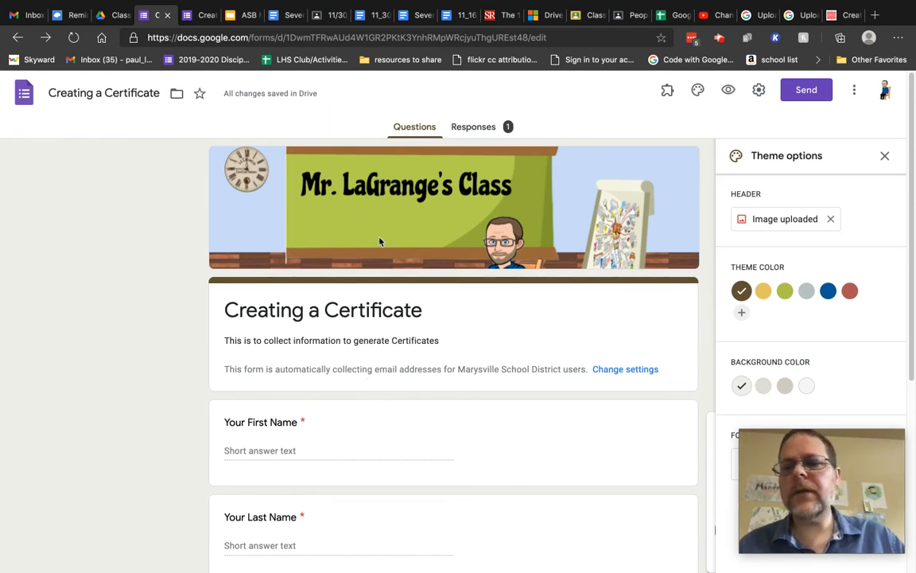
left_click(764, 298)
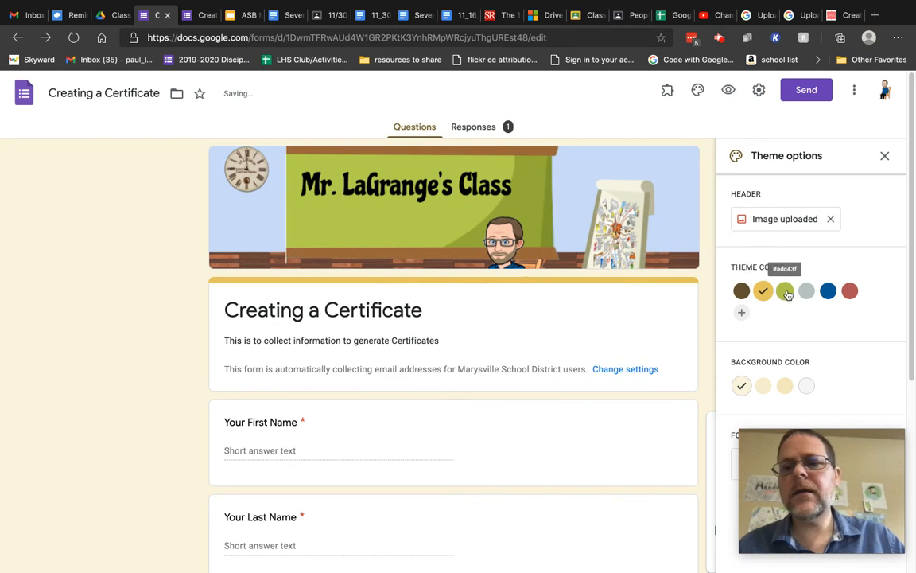
left_click(786, 293)
left_click(807, 292)
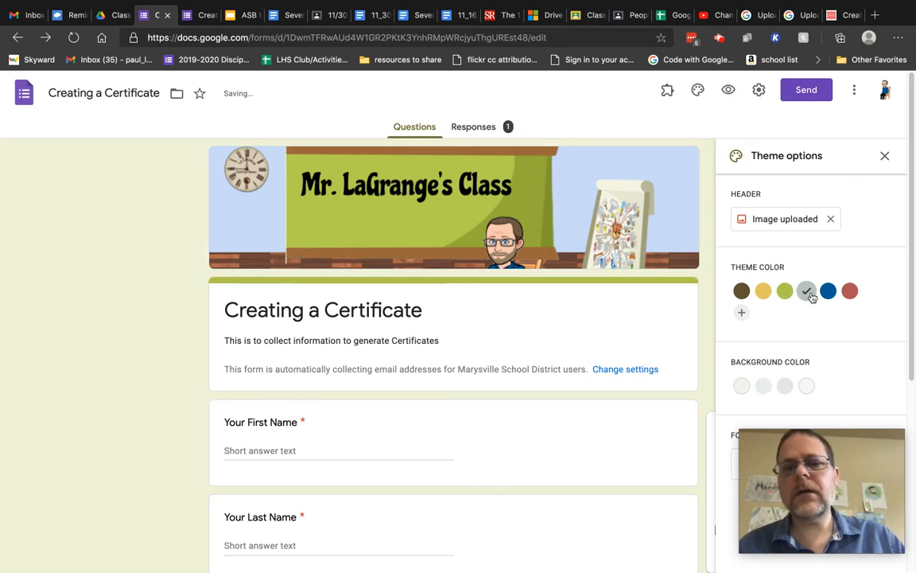
left_click(828, 292)
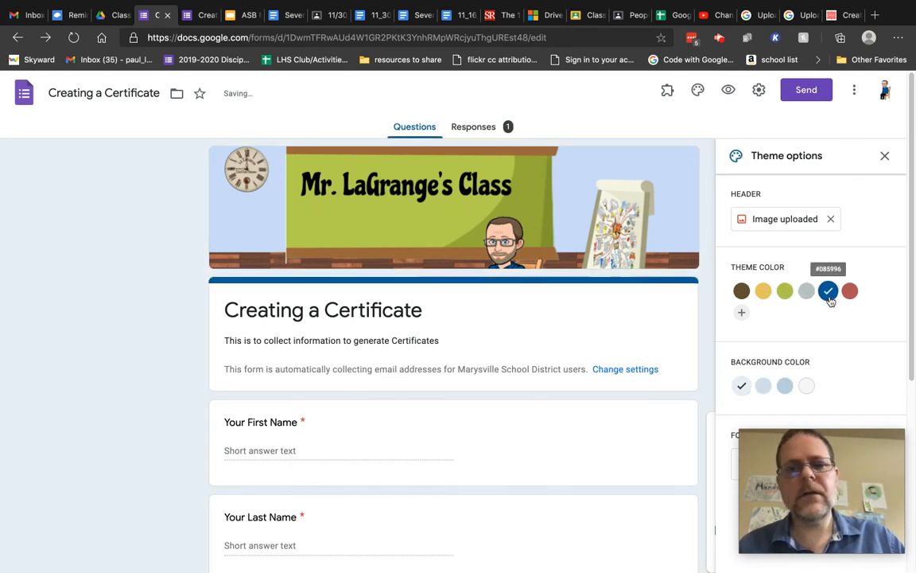
left_click(848, 293)
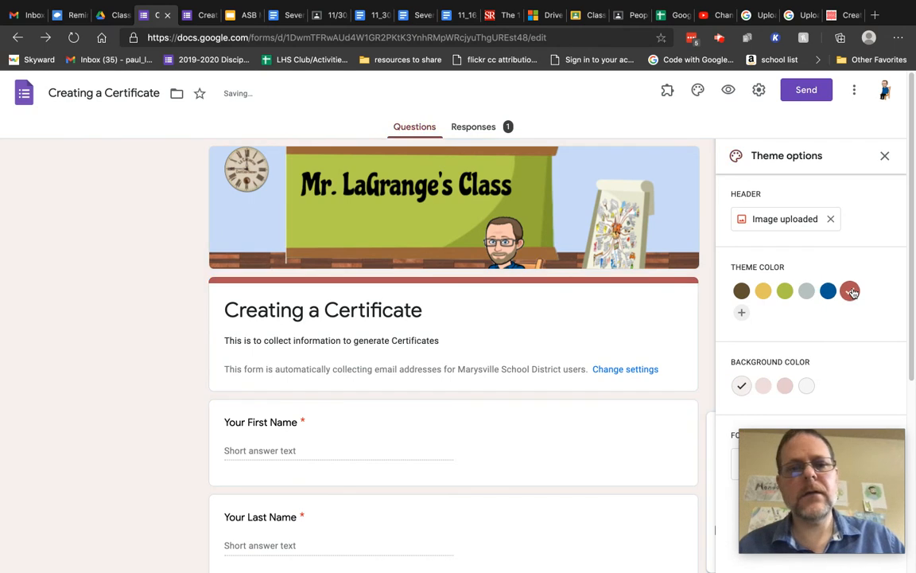
left_click(828, 293)
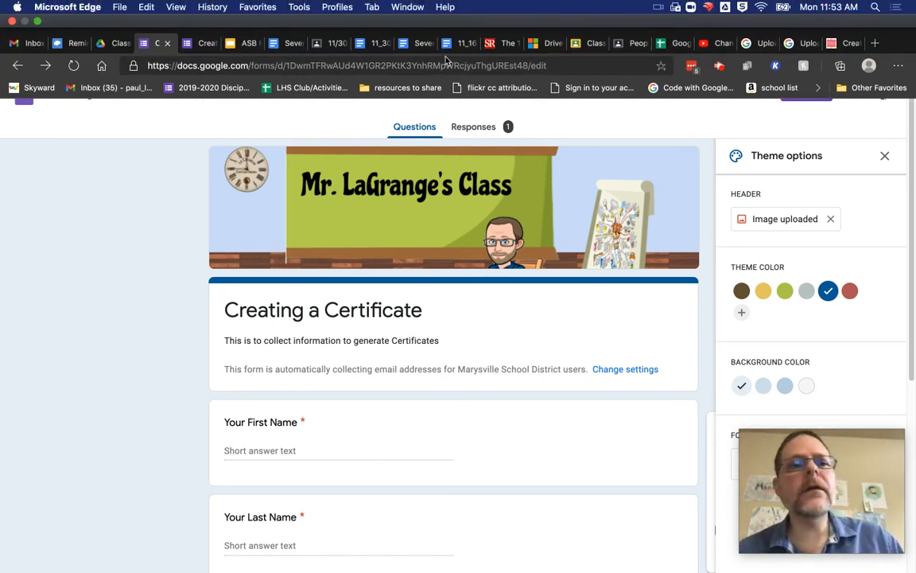
left_click(199, 46)
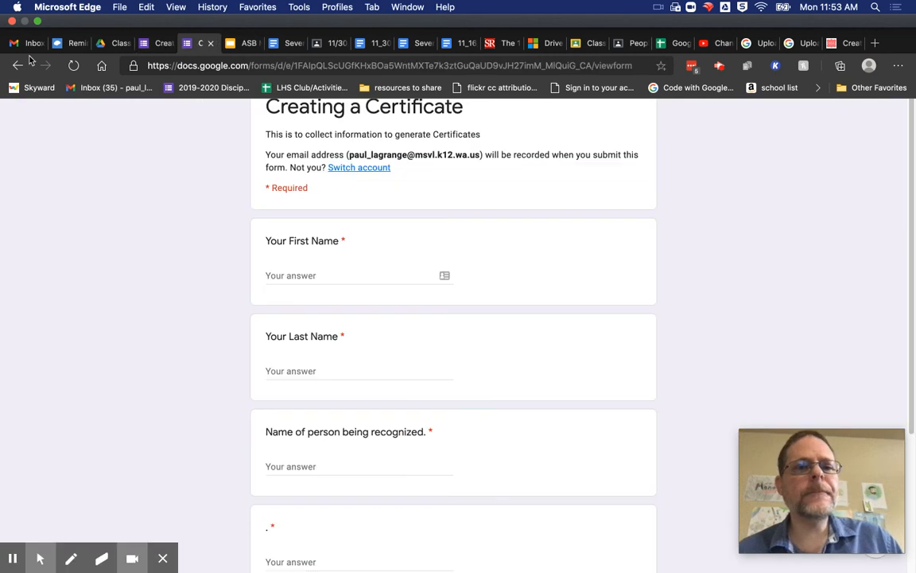
left_click(73, 67)
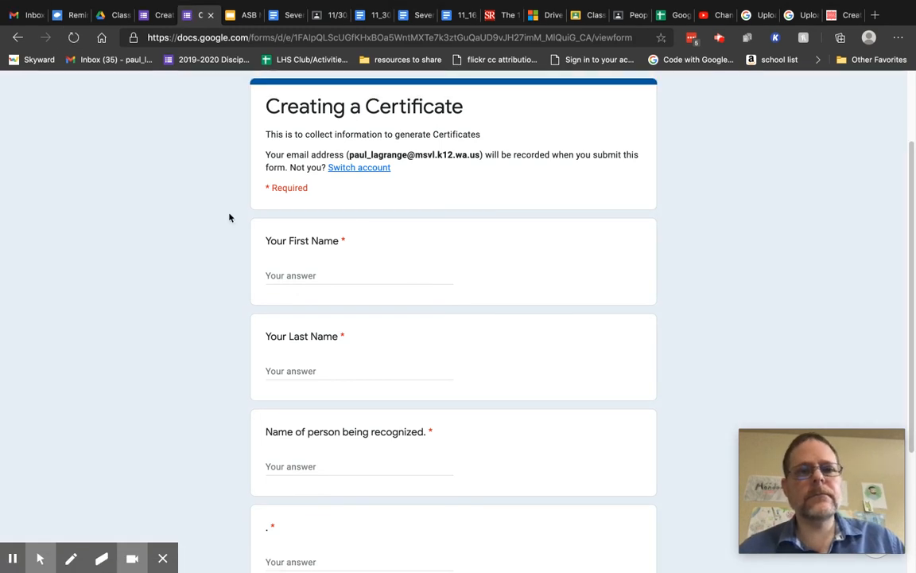
scroll(229, 217, "down", 1)
scroll(230, 217, "up", 1)
scroll(229, 217, "down", 1)
scroll(229, 217, "up", 1)
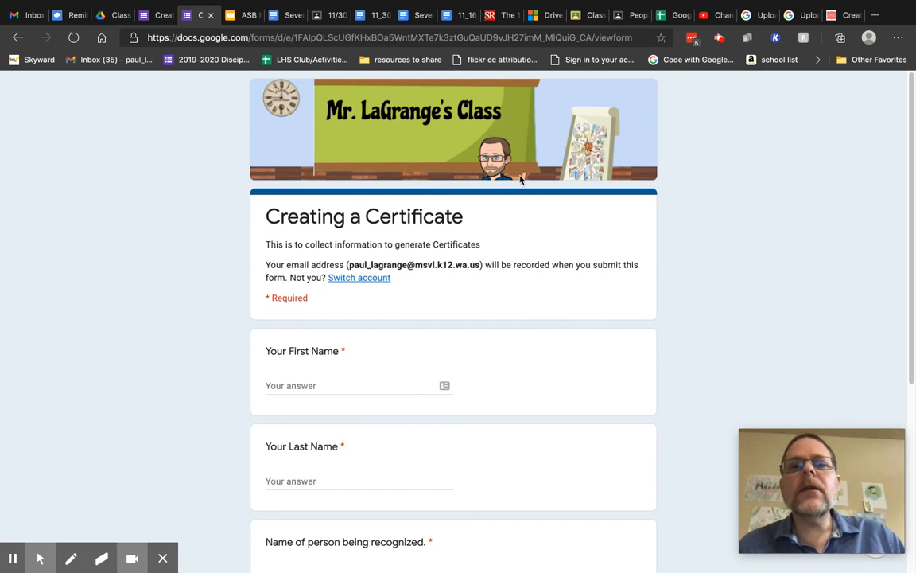
left_click(552, 37)
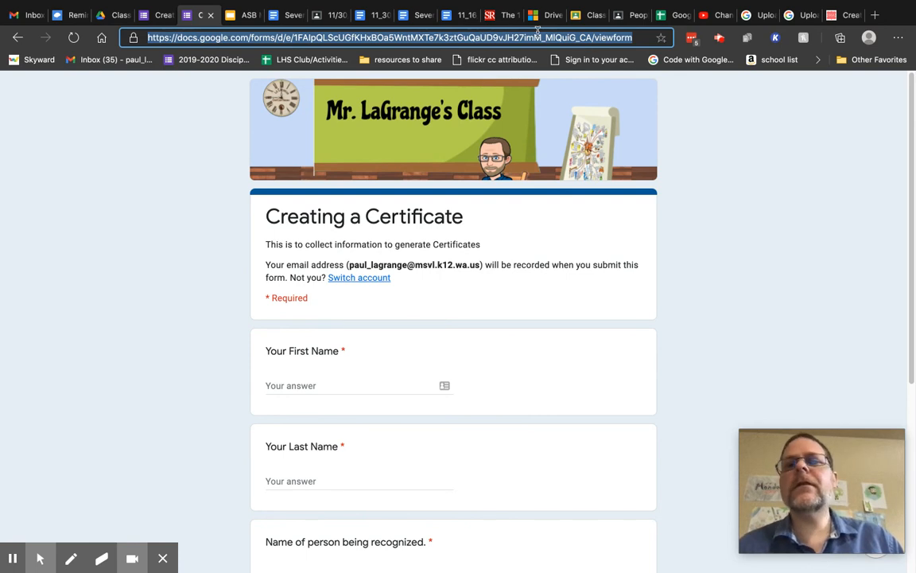
left_click(154, 15)
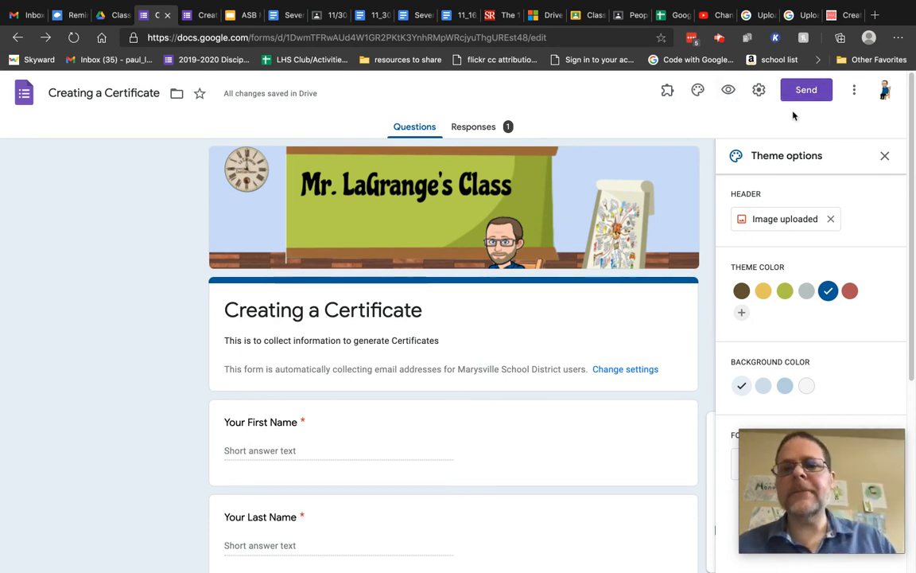
Review the Responses summary showing the single submitted response for each question.
left_click(474, 129)
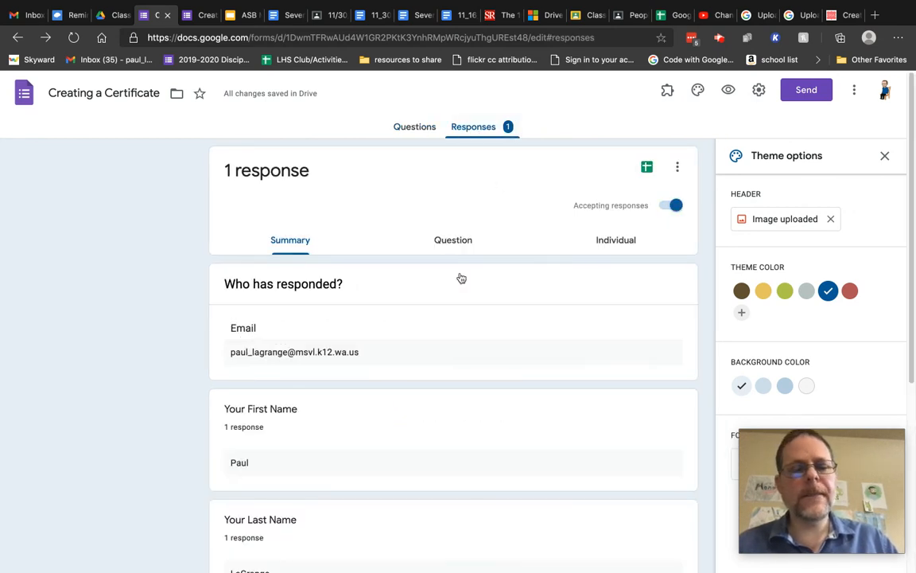
scroll(408, 345, "down", 1)
scroll(407, 342, "down", 5)
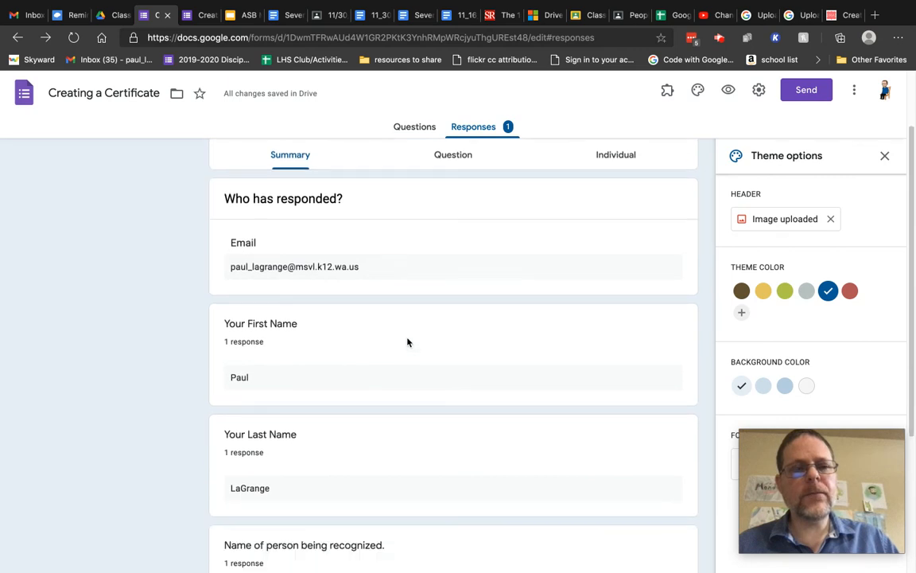
scroll(407, 342, "down", 2)
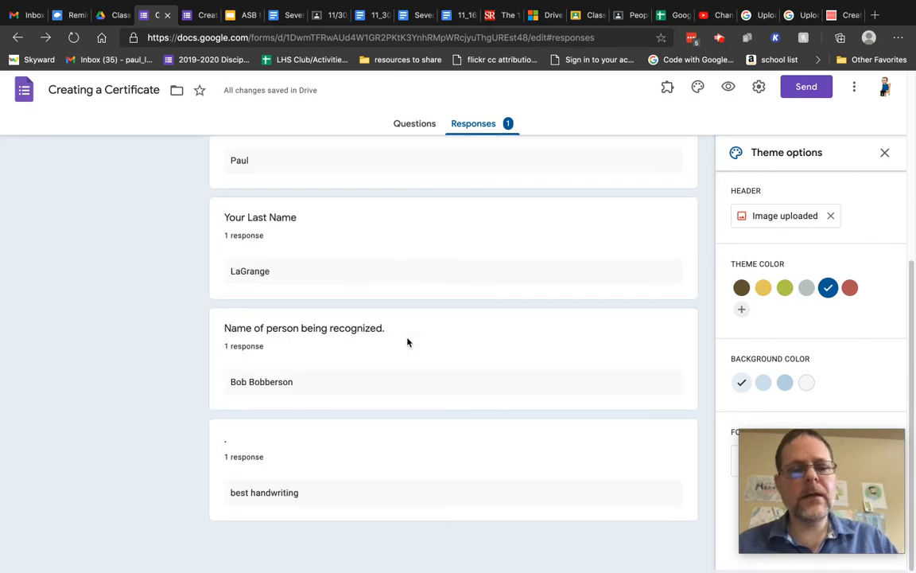
scroll(407, 342, "up", 4)
scroll(407, 342, "up", 3)
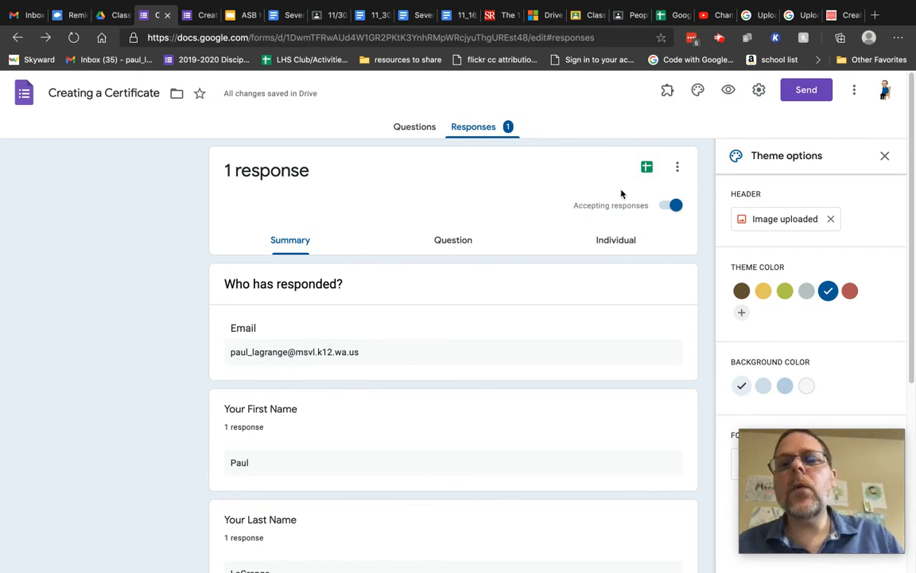
Link responses to a new spreadsheet, 'Creating a Certificate (Responses)'.
left_click(647, 167)
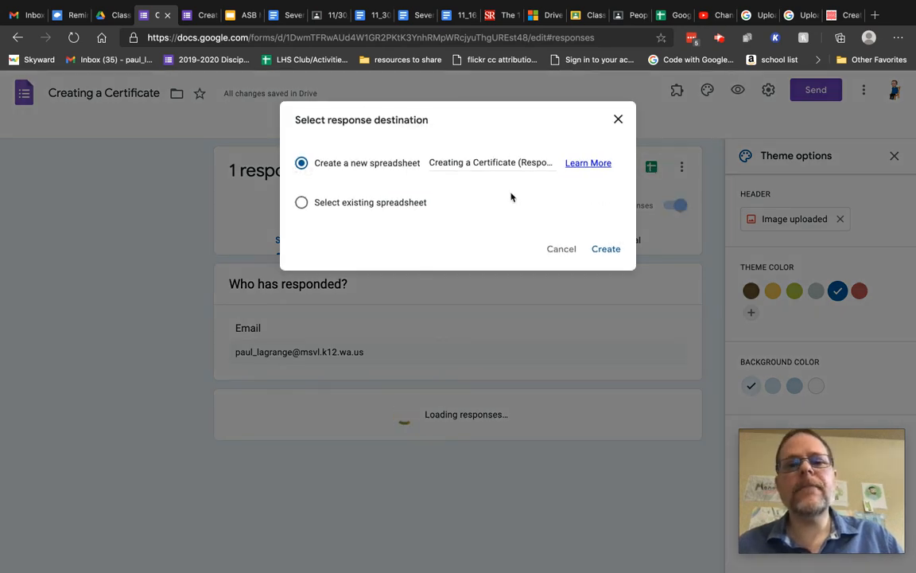
left_click(606, 249)
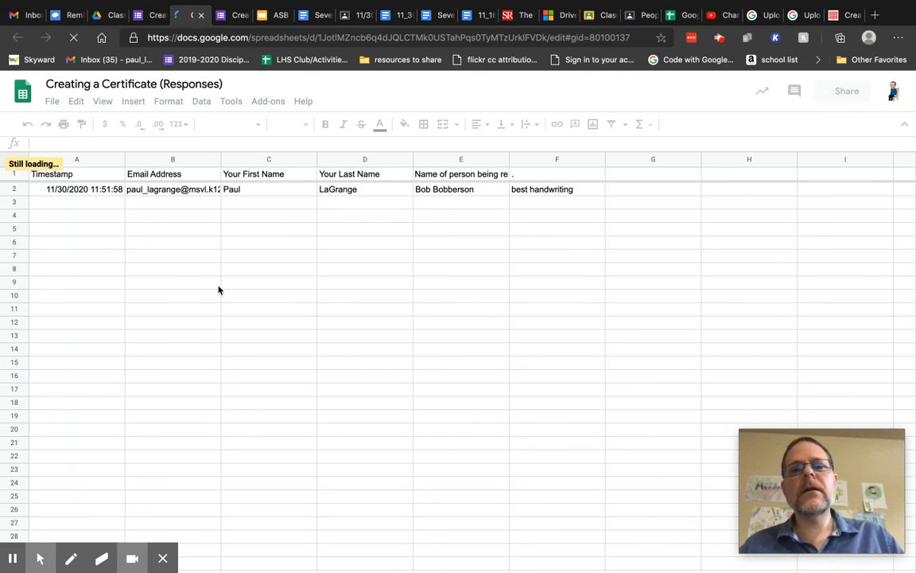
left_click(519, 176)
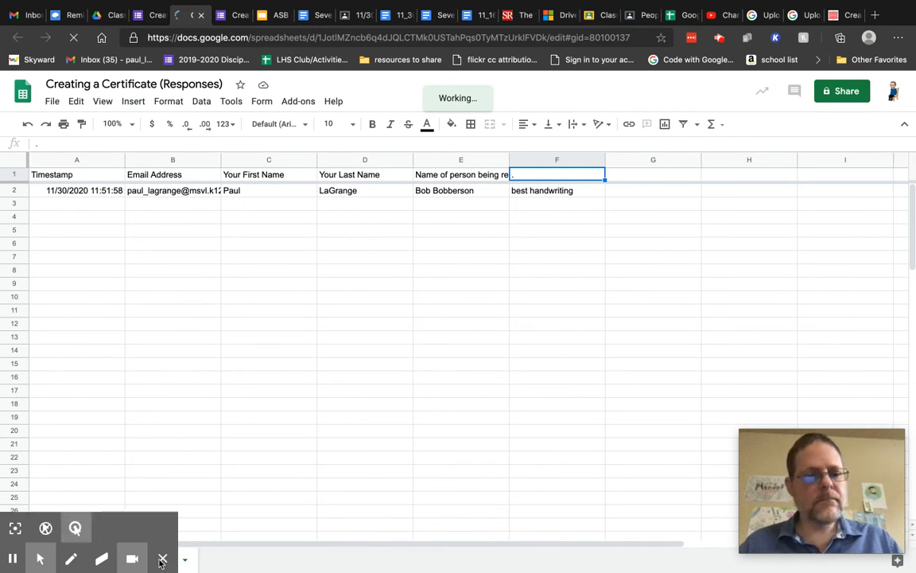
left_click(161, 562)
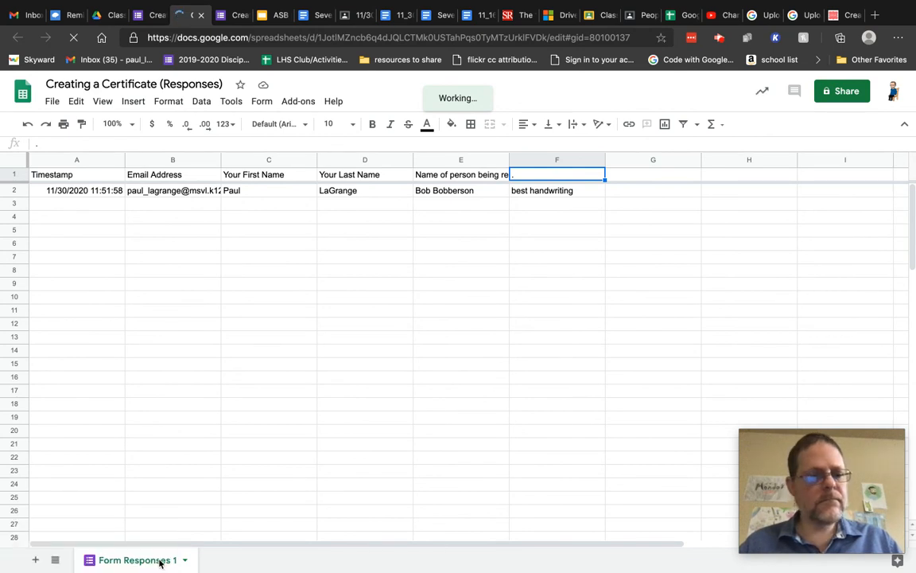